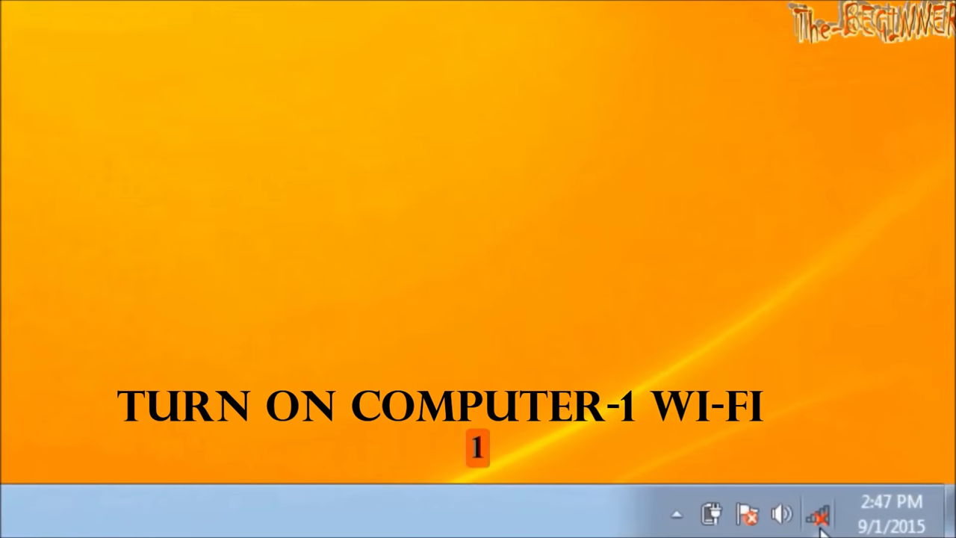
# Show the available network connections list and refresh it (Vodafone Internet, gprs).
pyautogui.click(819, 523)
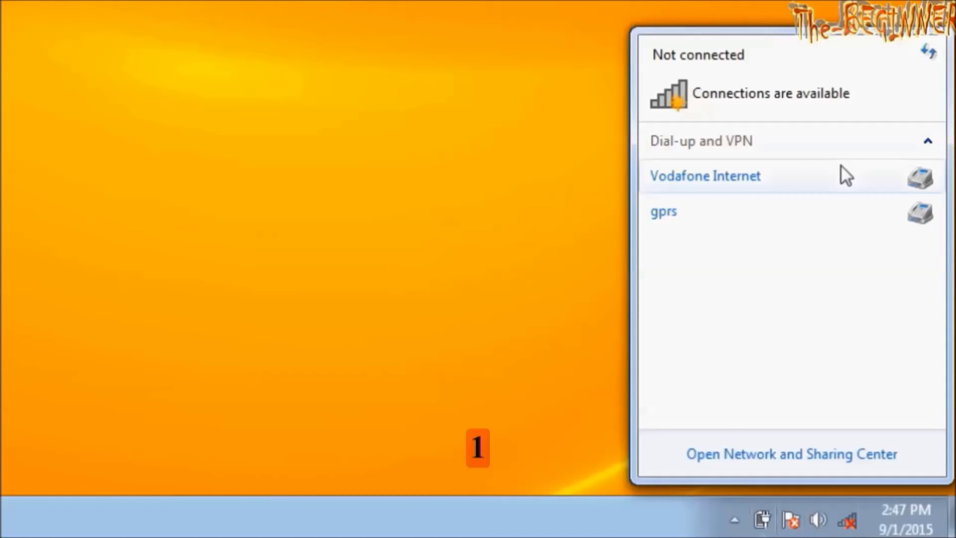
pyautogui.click(931, 52)
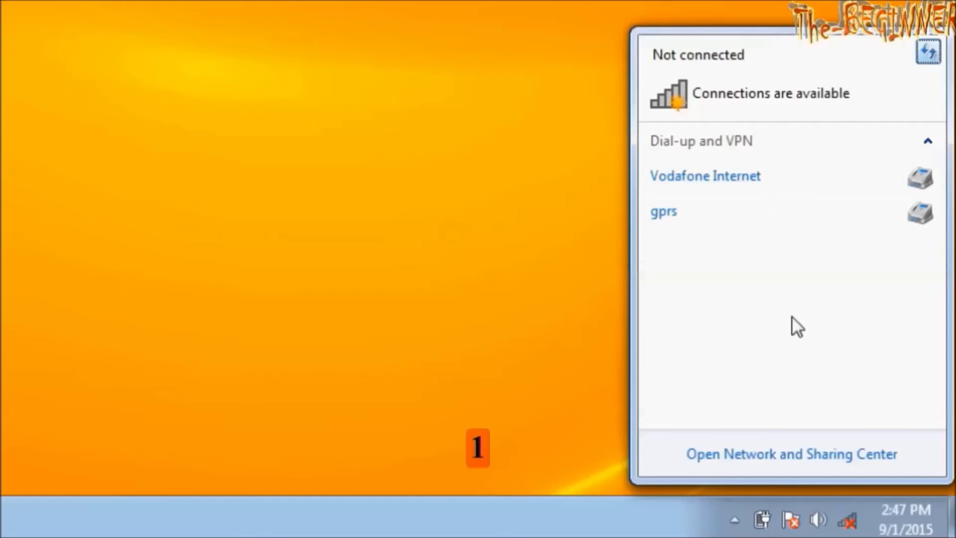
# Start the wireless ad hoc network setup wizard from Network and Sharing Center.
pyautogui.click(775, 455)
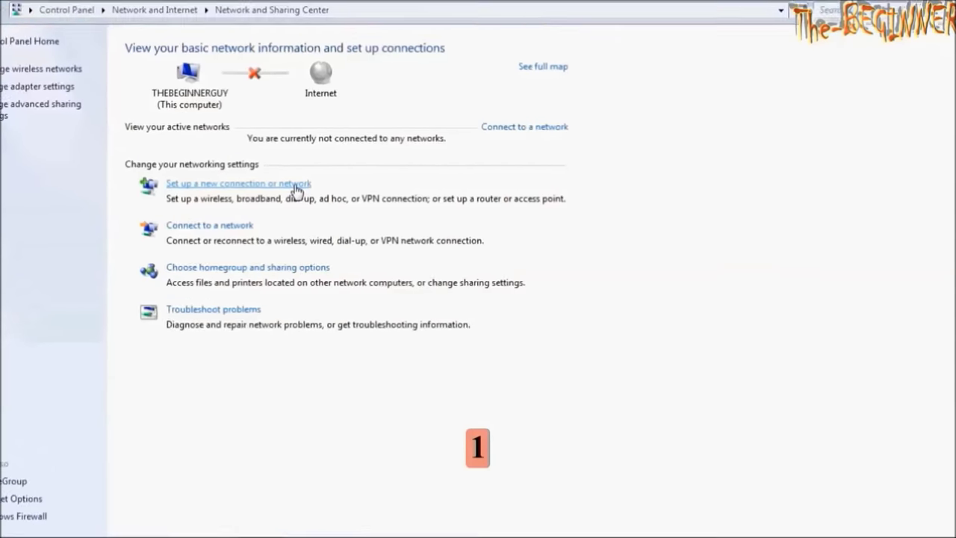
pyautogui.click(296, 184)
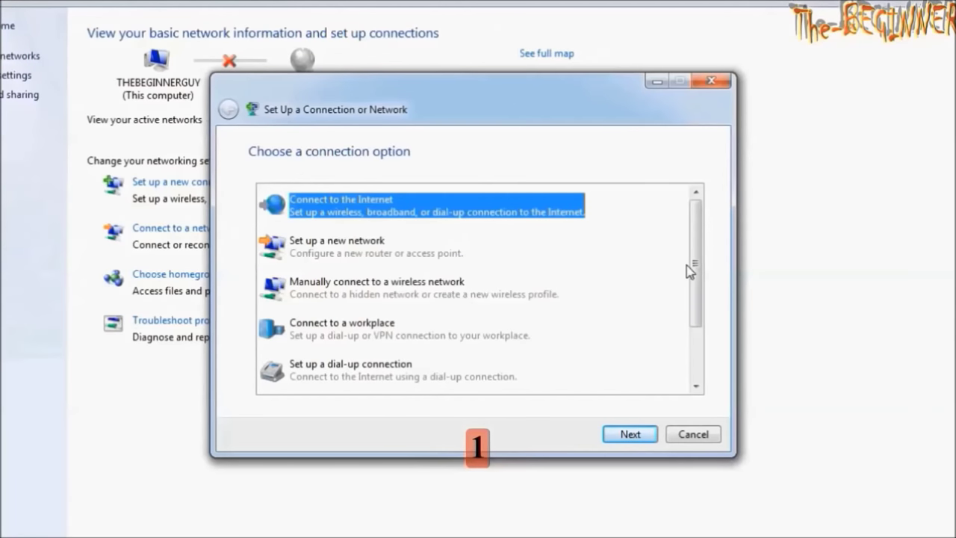
pyautogui.moveTo(696, 277); pyautogui.dragTo(695, 321)
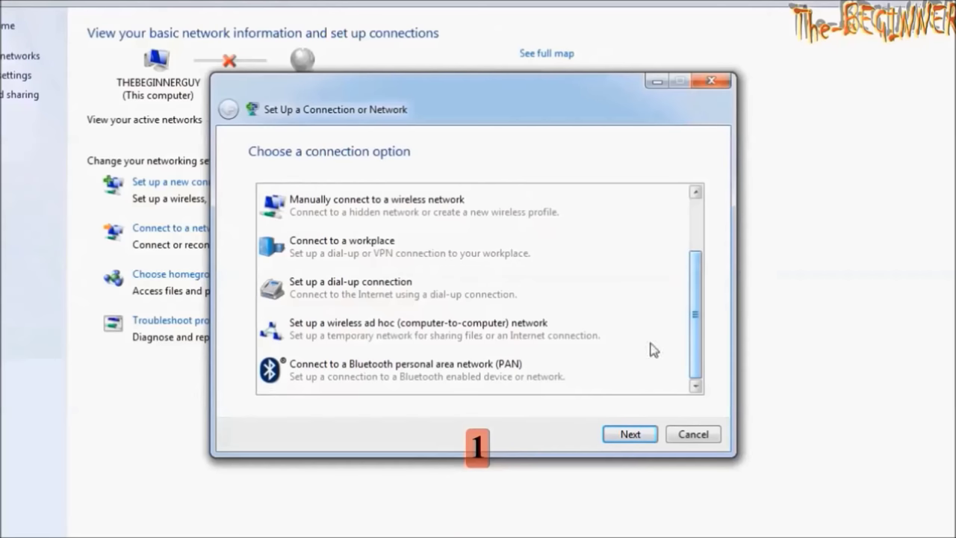
pyautogui.click(419, 338)
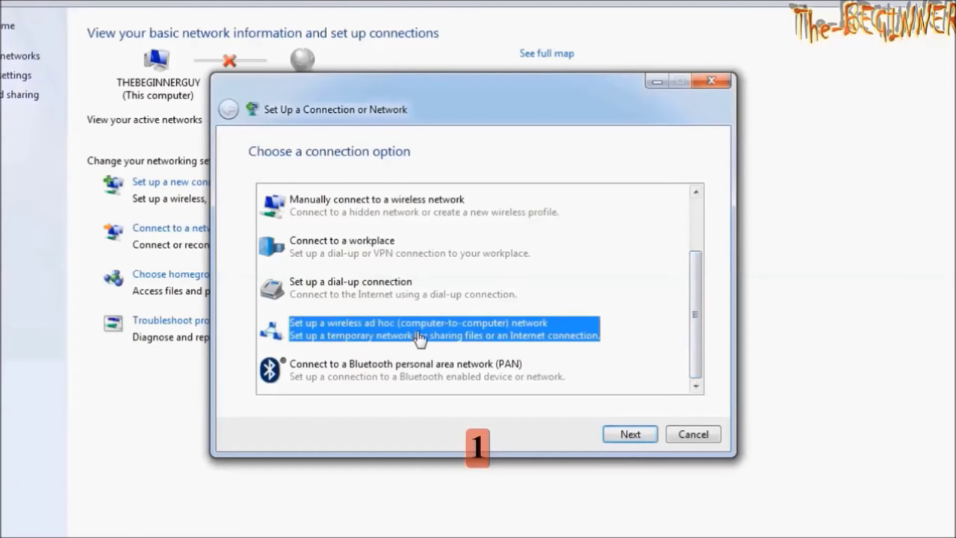
pyautogui.click(620, 436)
pyautogui.click(620, 436)
pyautogui.write('Thebeginnerguy')
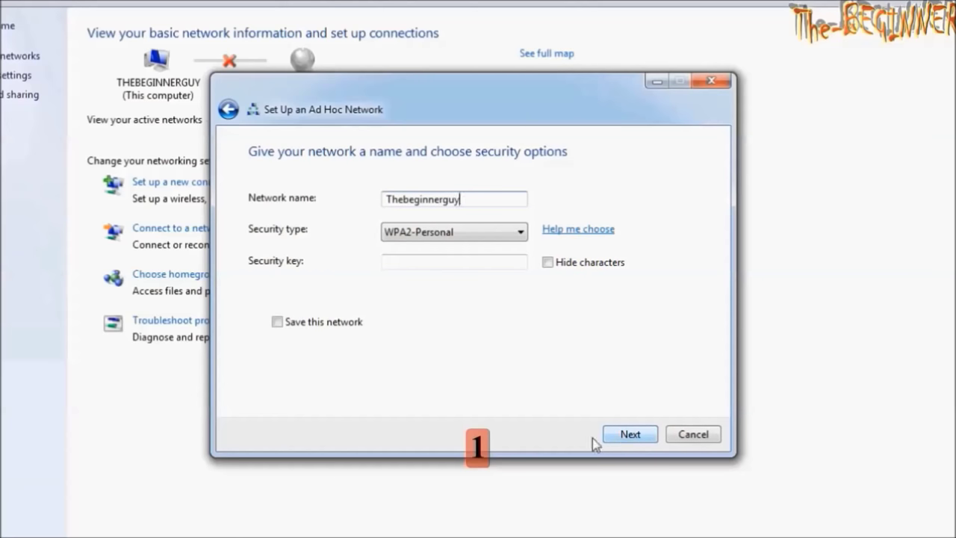
# Create the saved WPA2-Personal ad hoc network Thebeginnerguy with a verified security key.
pyautogui.click(468, 261)
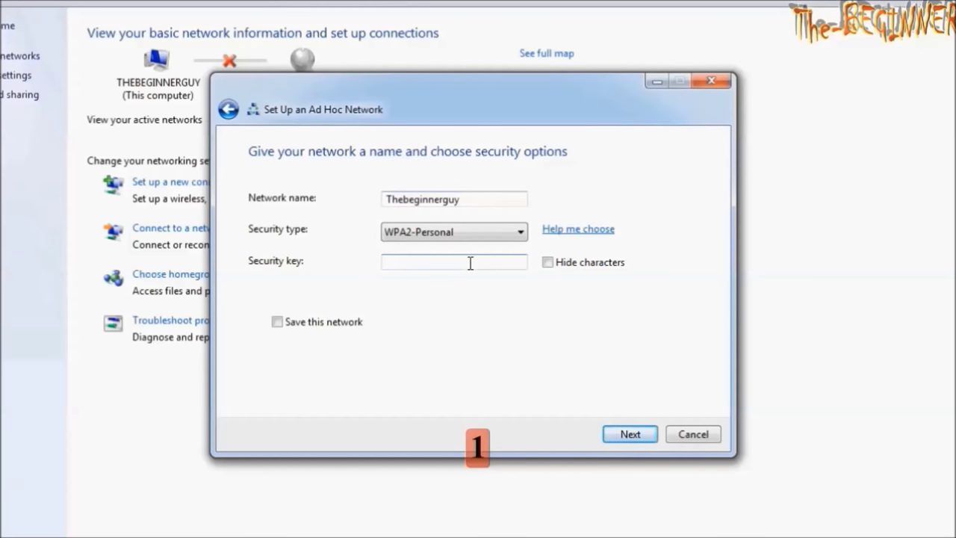
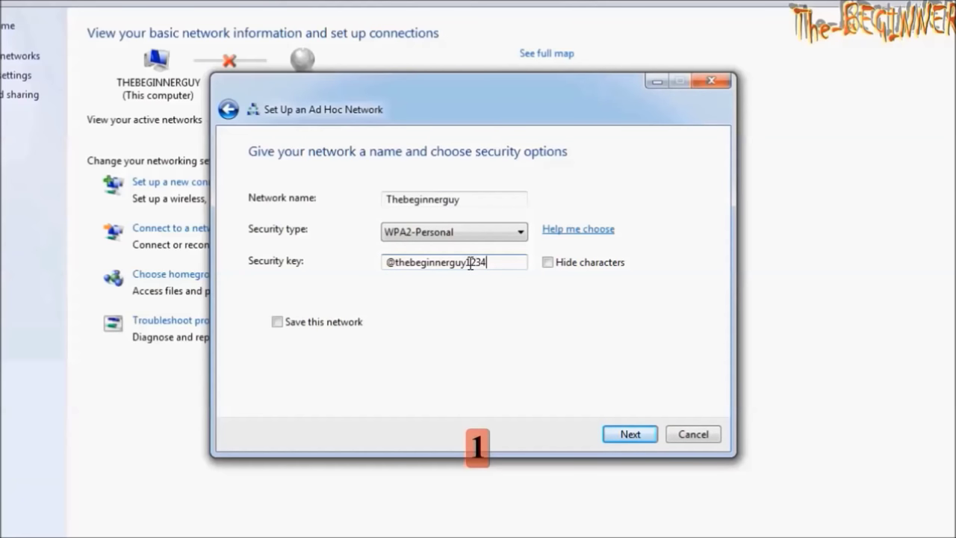
pyautogui.click(548, 262)
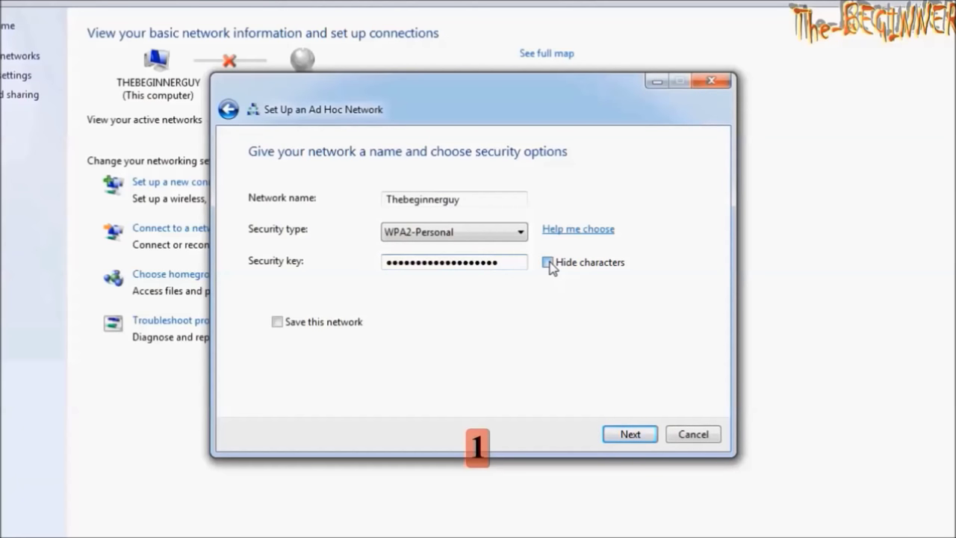
pyautogui.click(280, 324)
pyautogui.click(627, 434)
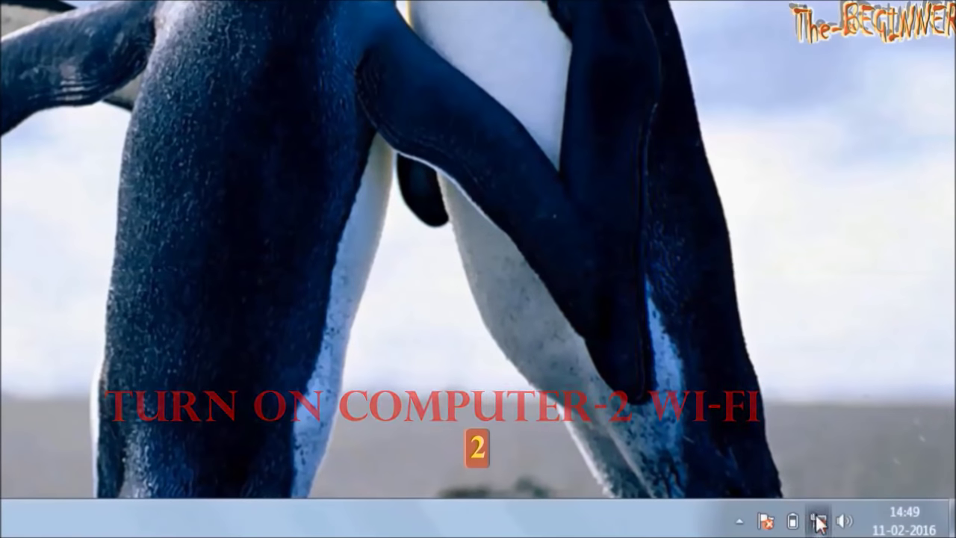
# On the second computer, select Thebeginnerguy in the wireless network list and connect.
pyautogui.click(818, 521)
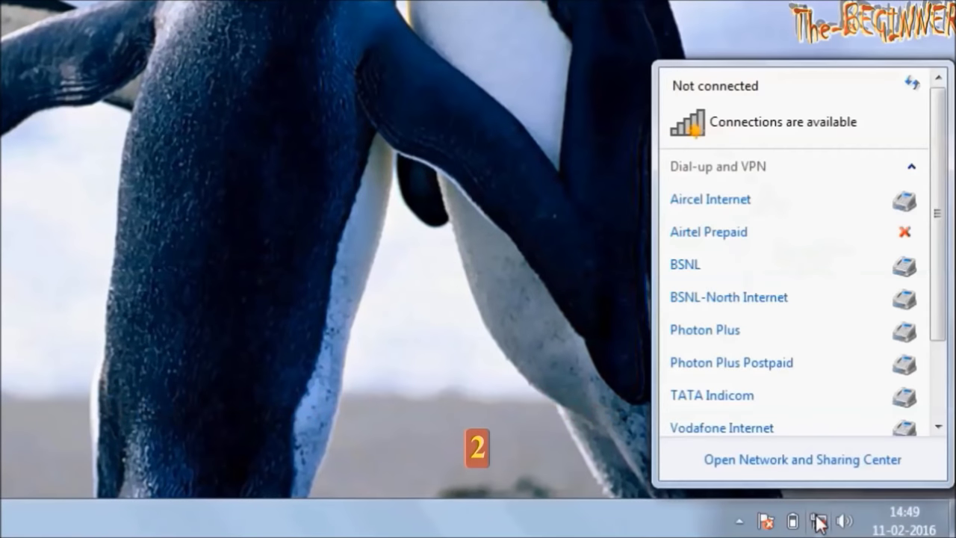
pyautogui.moveTo(938, 314); pyautogui.dragTo(934, 391)
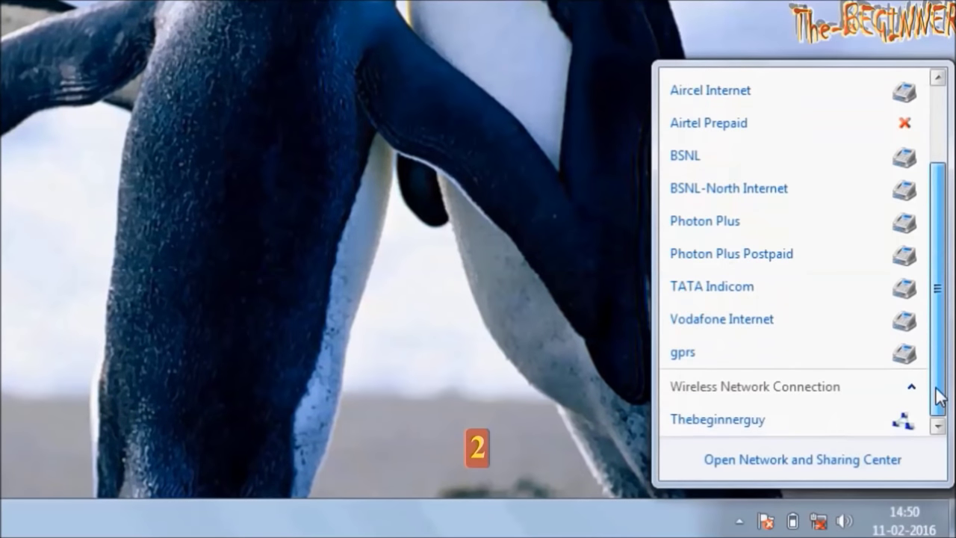
pyautogui.click(900, 426)
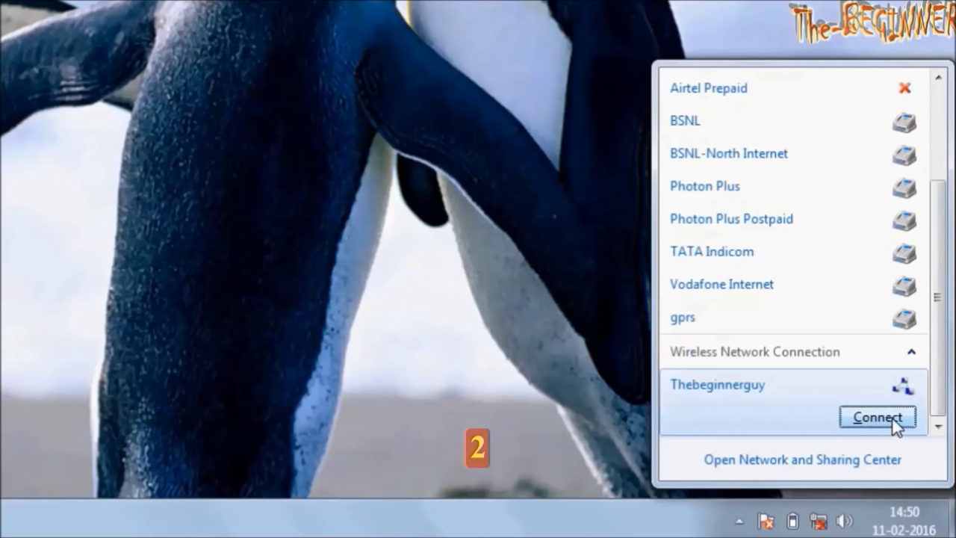
pyautogui.click(894, 419)
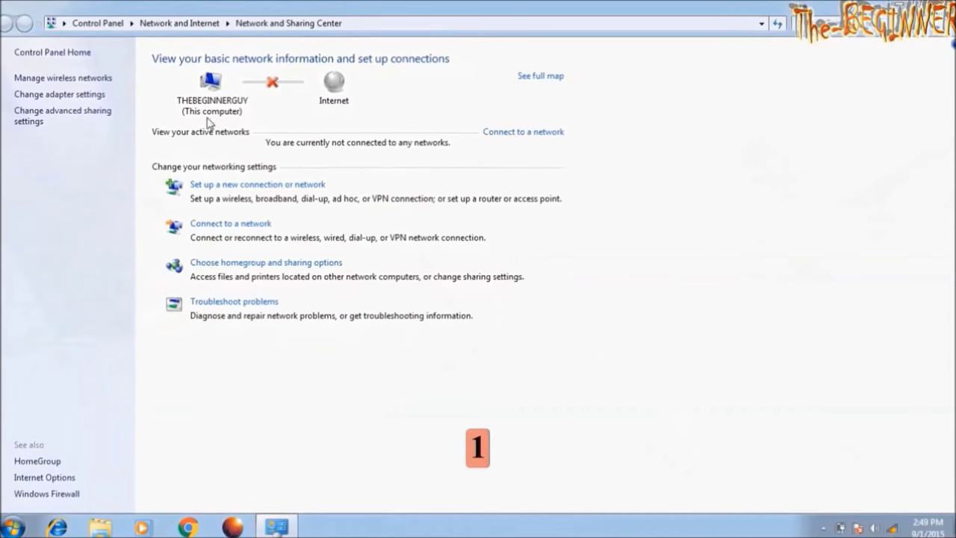
# Open Thebeginnerguy's wireless profile properties and show its security key characters.
pyautogui.click(96, 79)
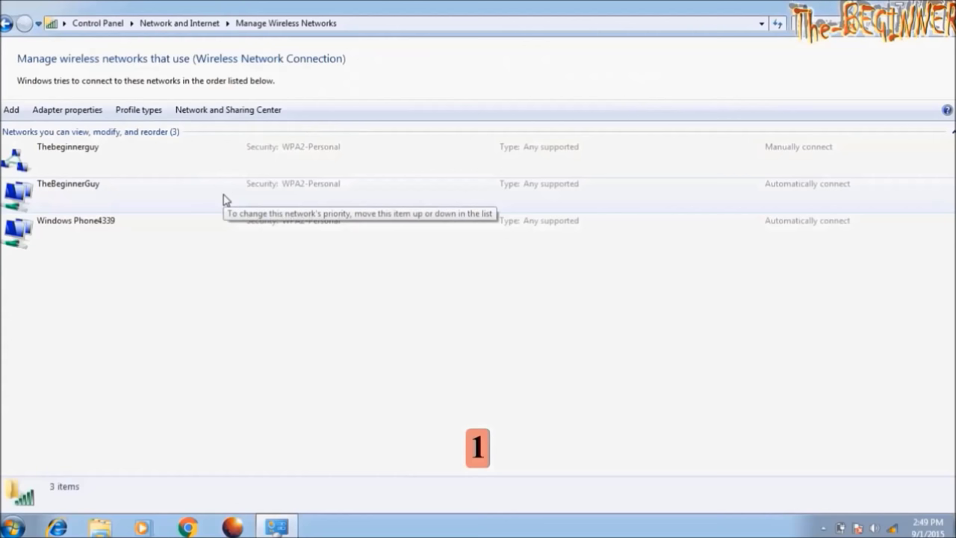
pyautogui.click(215, 169)
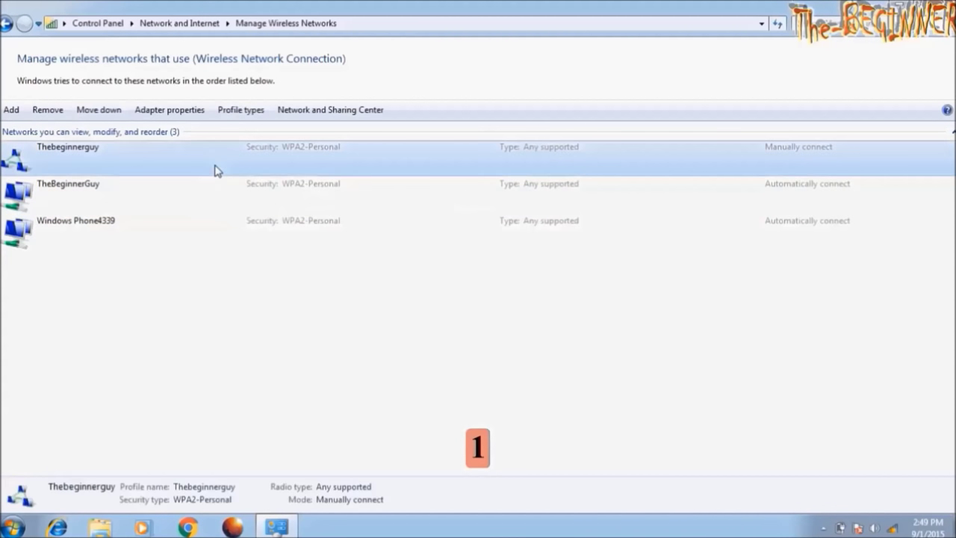
pyautogui.rightClick(215, 170)
pyautogui.click(233, 173)
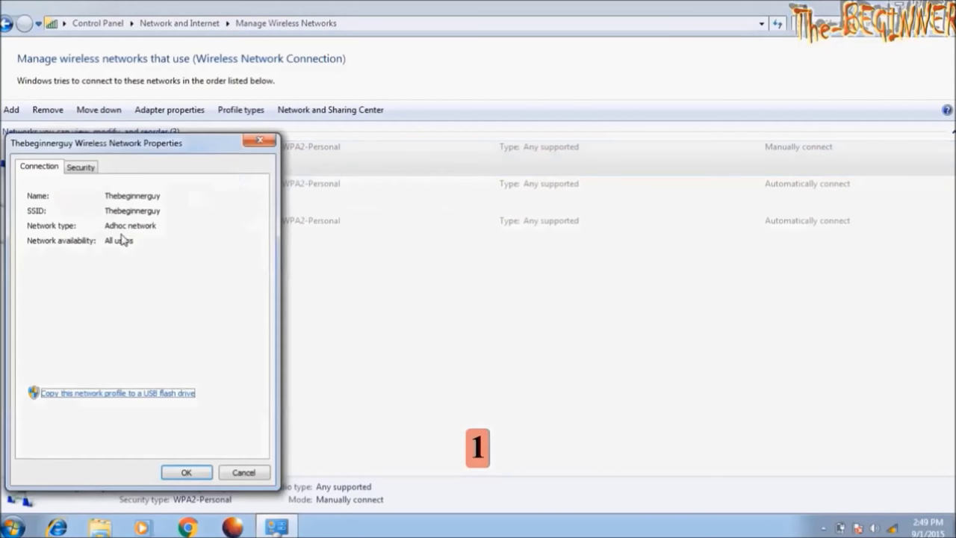
pyautogui.click(77, 168)
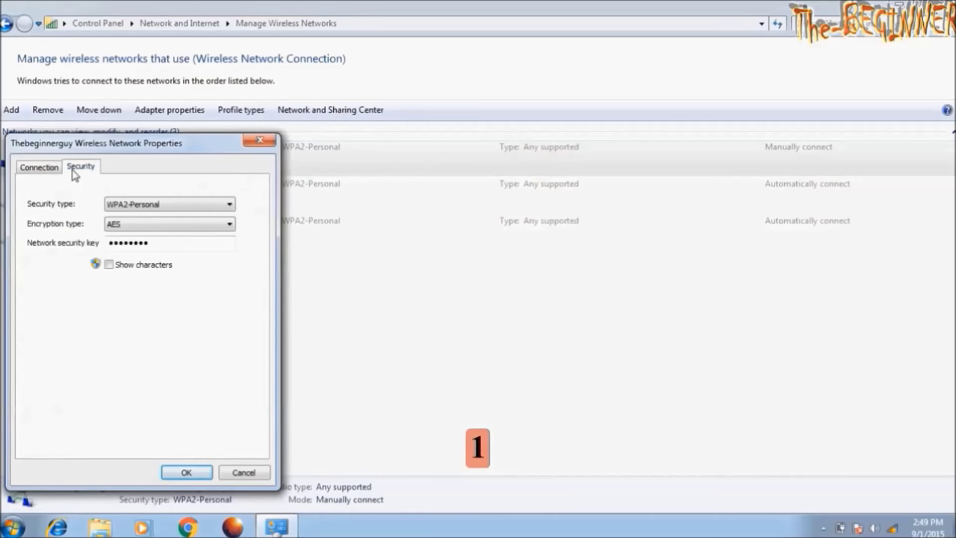
pyautogui.click(108, 264)
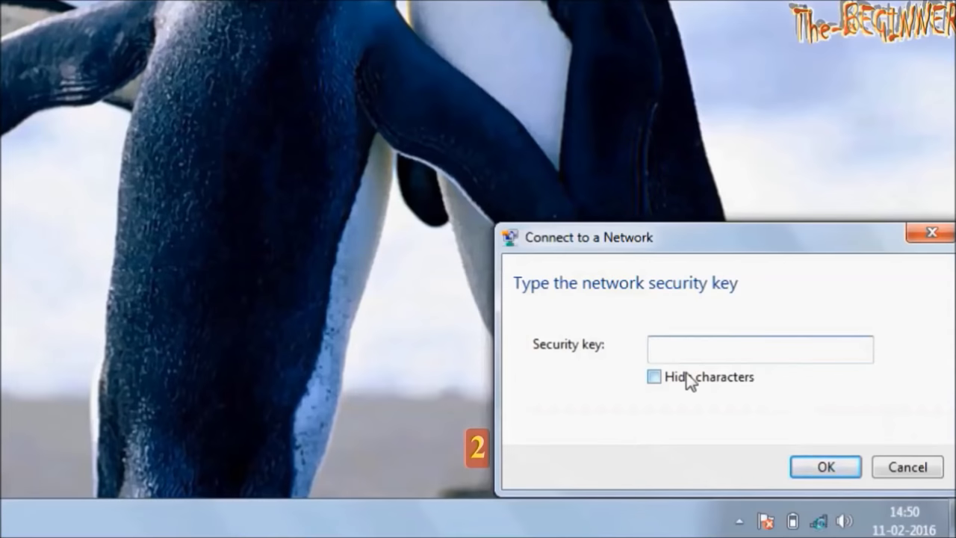
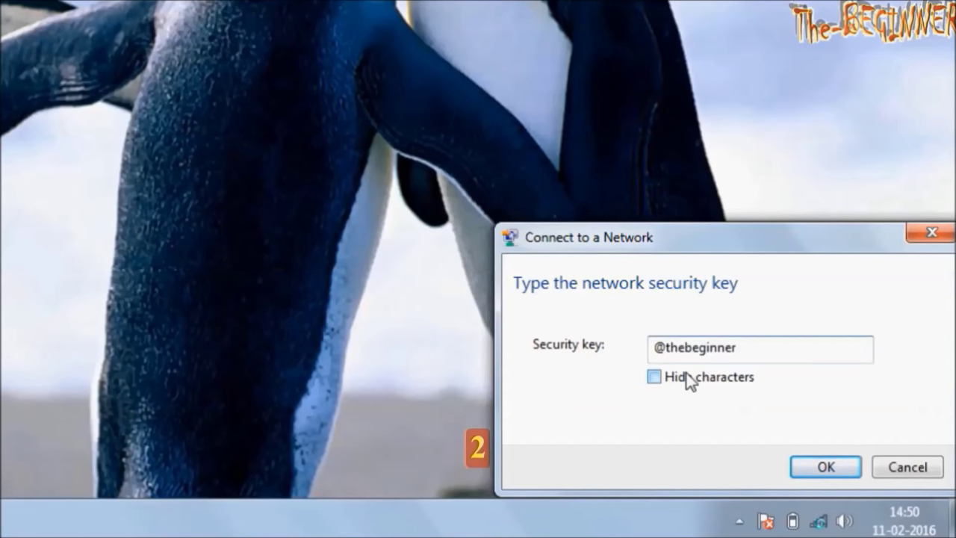
# Enter the network security key, toggle its masking to verify it, and confirm.
pyautogui.click(688, 374)
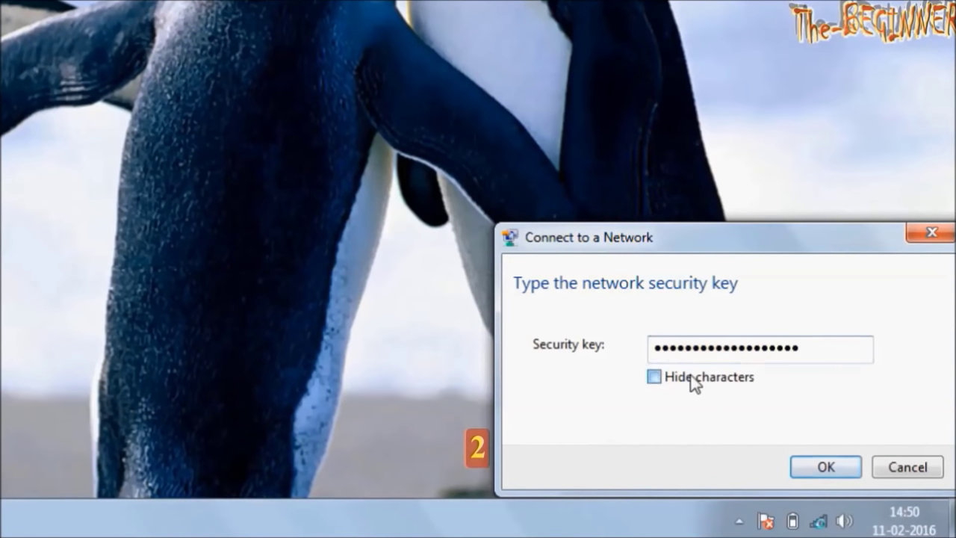
pyautogui.click(689, 377)
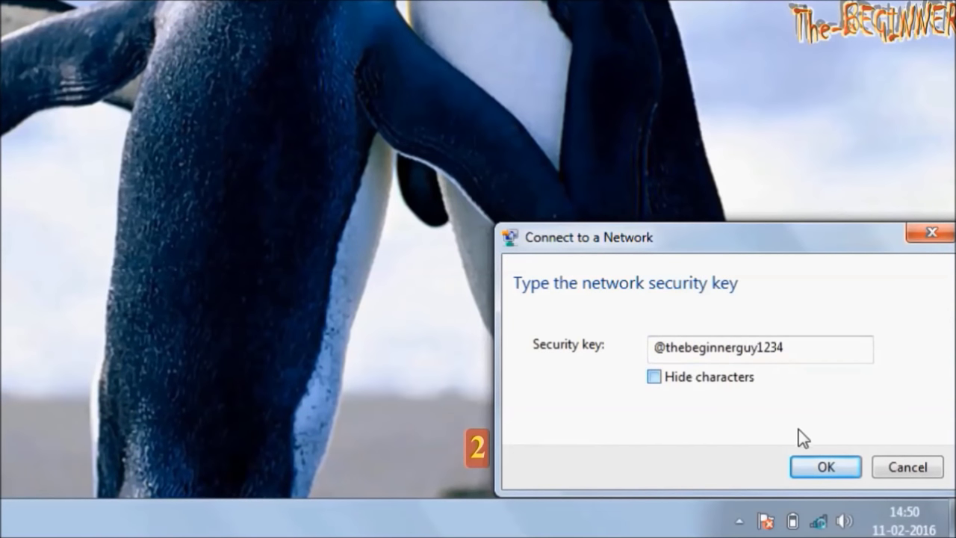
pyautogui.click(822, 468)
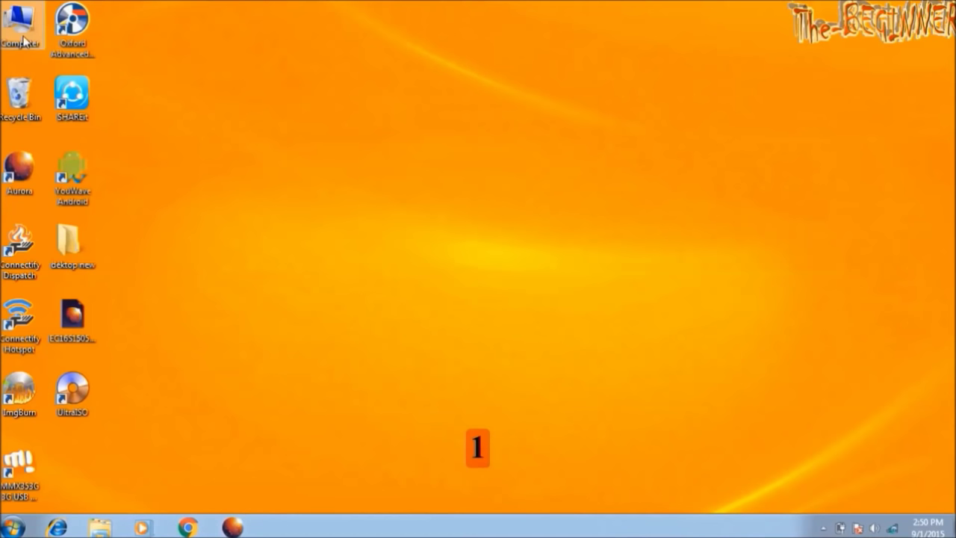
# Refresh Explorer's Network view and select SHIV-HP alongside THEBEGINNERGUY.
pyautogui.doubleClick(25, 41)
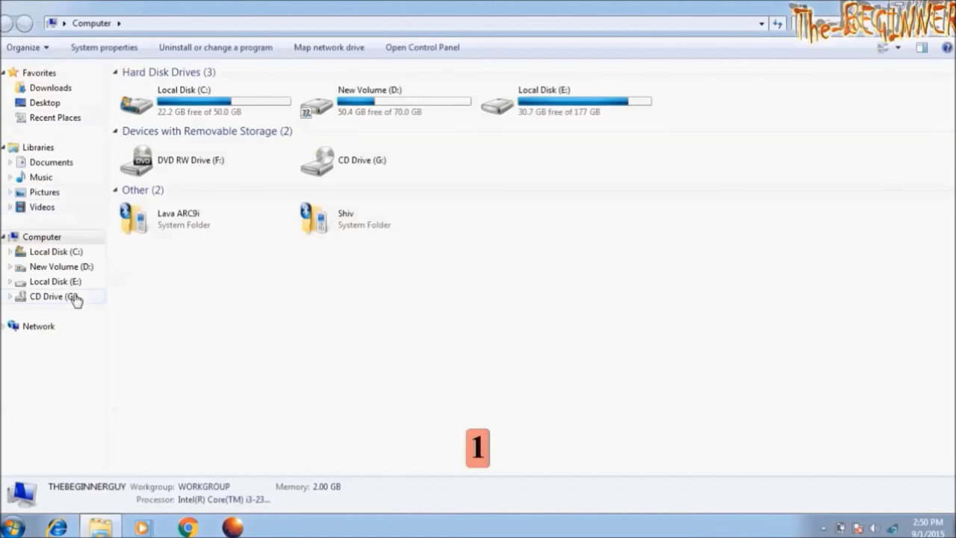
pyautogui.click(67, 331)
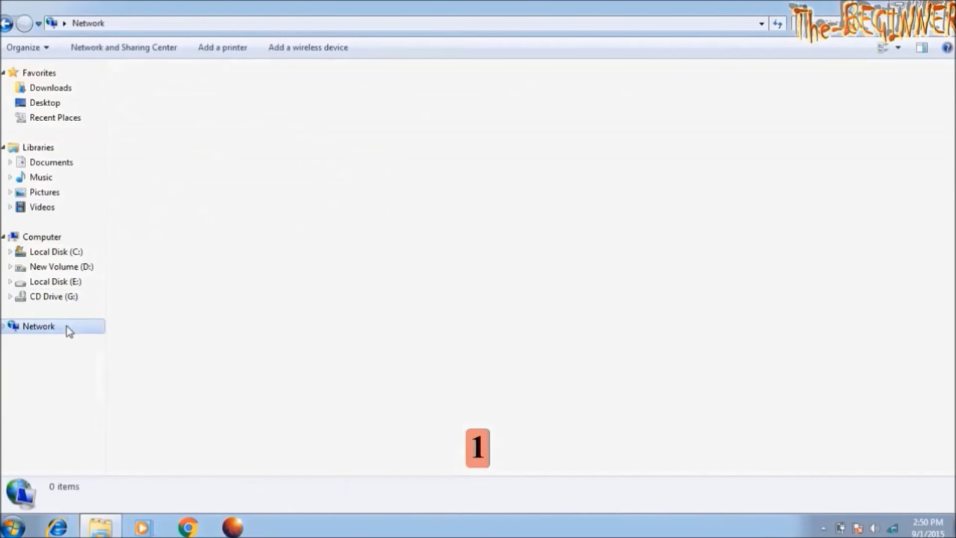
pyautogui.rightClick(292, 307)
pyautogui.click(311, 359)
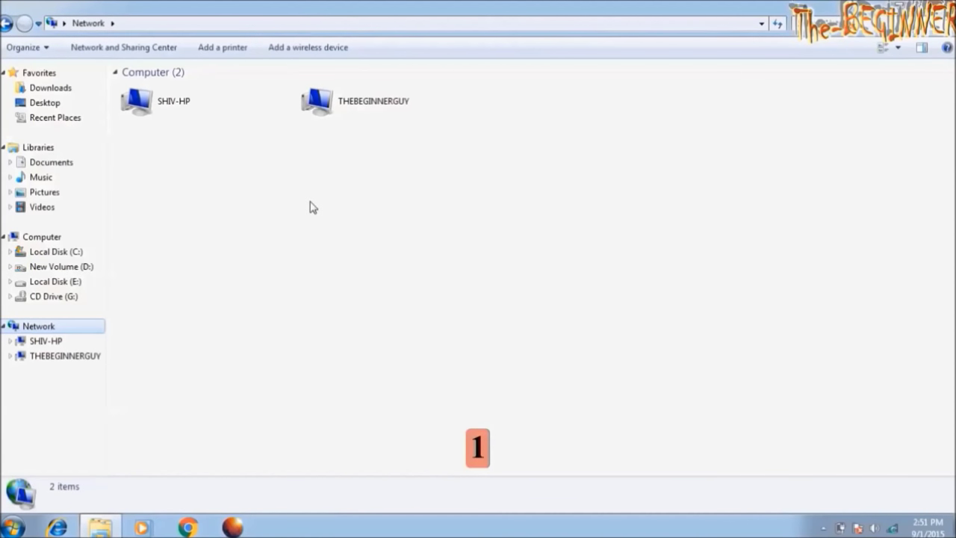
pyautogui.click(174, 107)
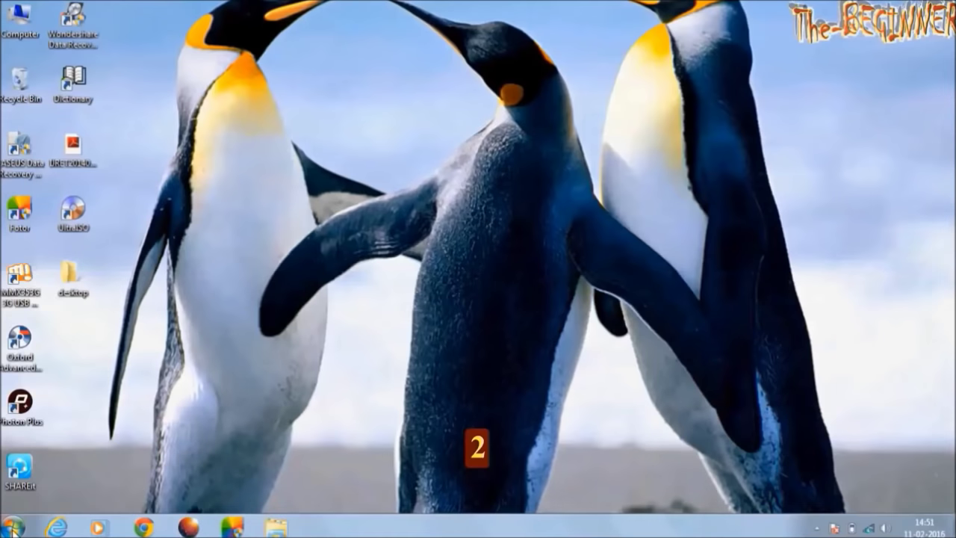
pyautogui.click(13, 526)
# Verify the computer name Shiv-HP in System properties, then view SHIV-HP under Network.
pyautogui.click(223, 349)
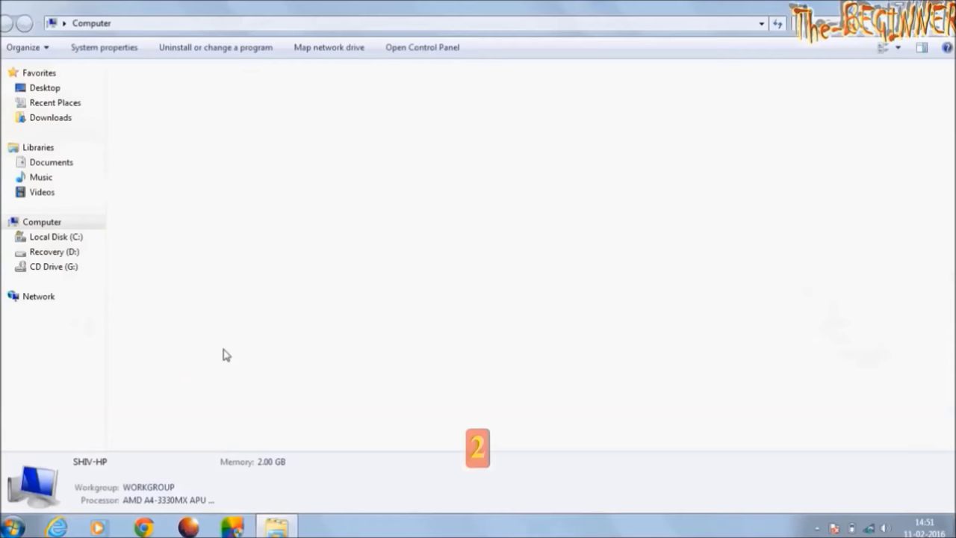
pyautogui.rightClick(358, 348)
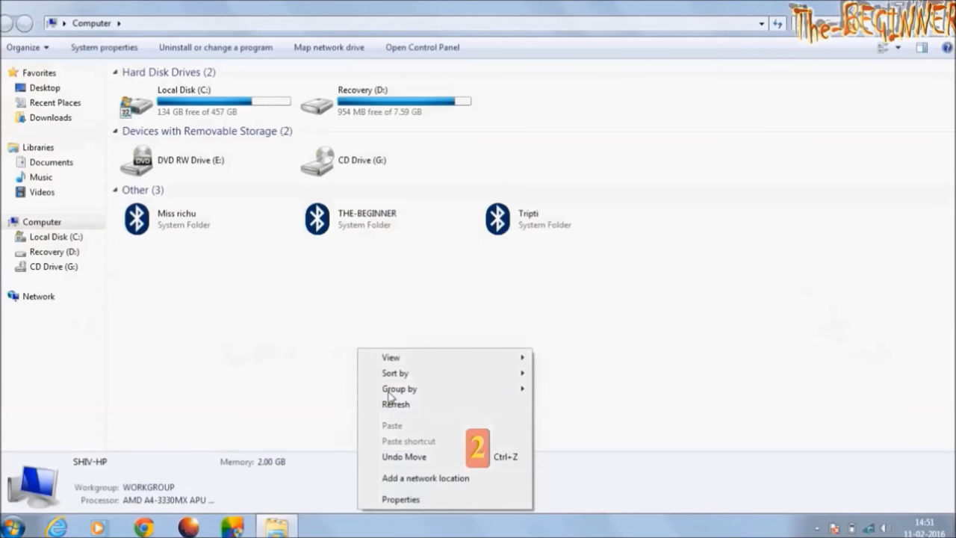
pyautogui.click(410, 500)
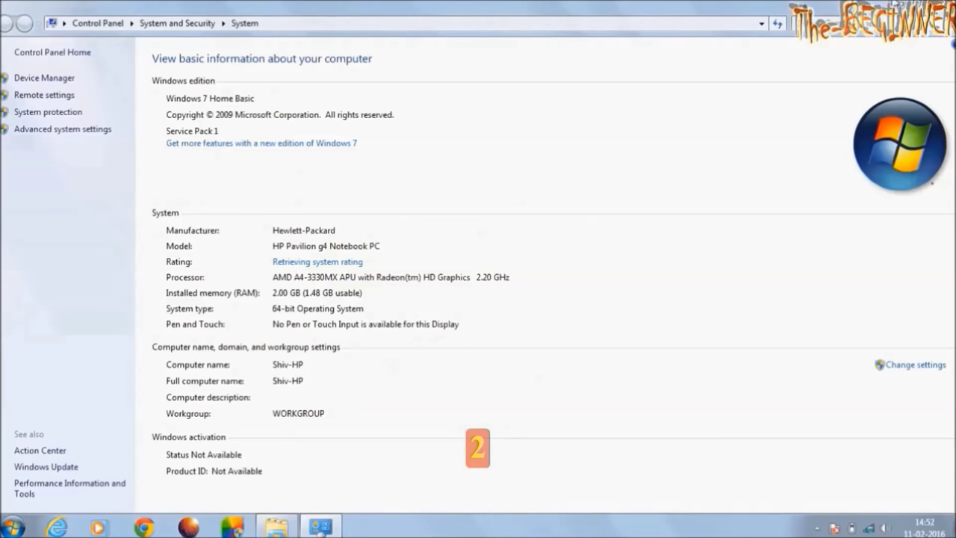
pyautogui.click(944, 8)
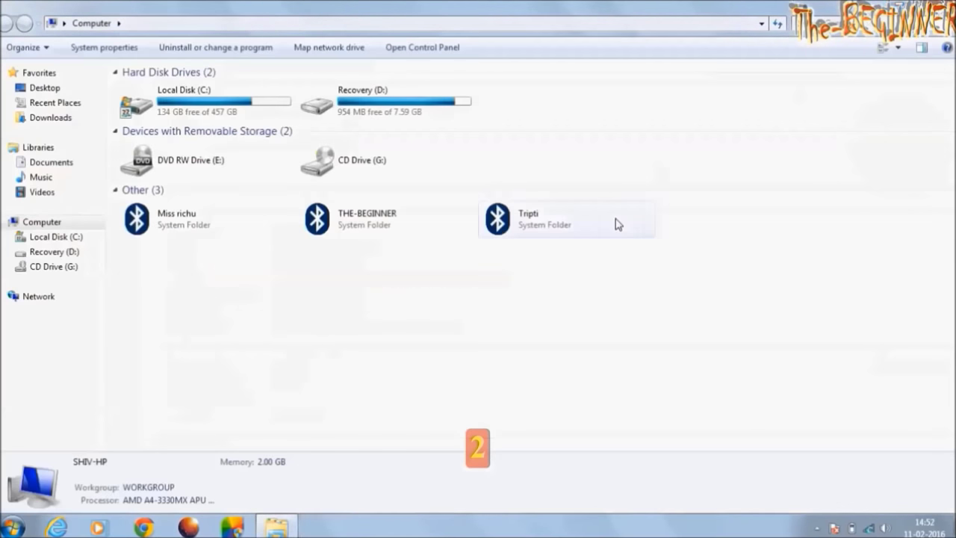
pyautogui.click(49, 296)
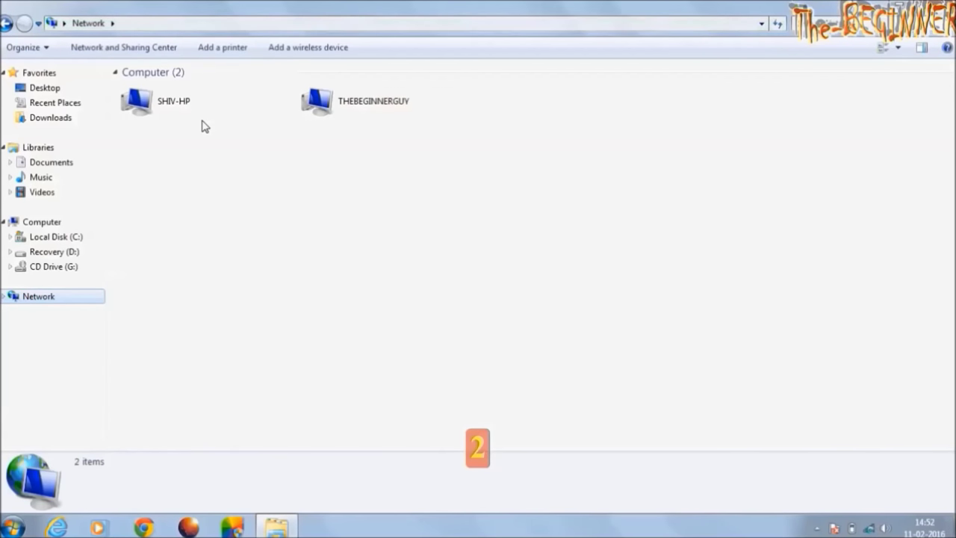
pyautogui.click(191, 102)
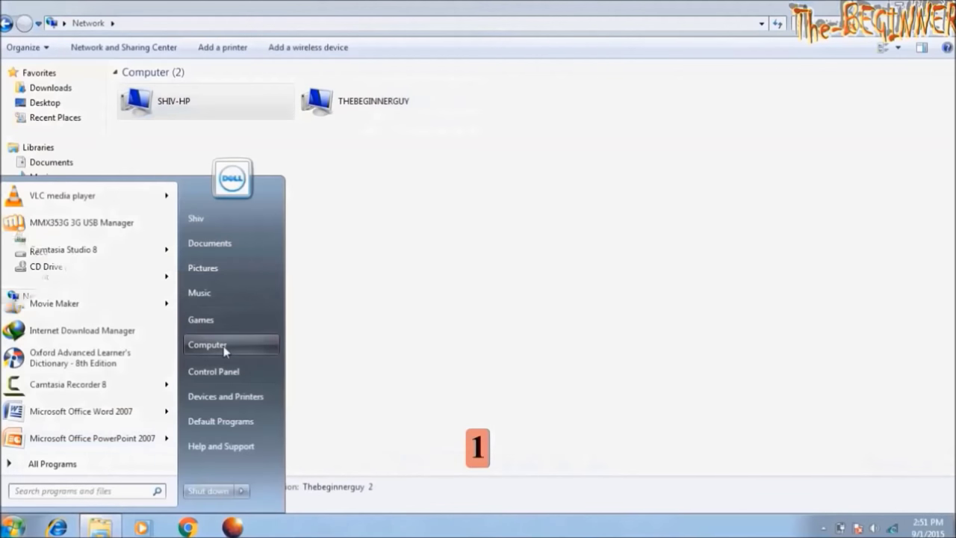
pyautogui.click(192, 343)
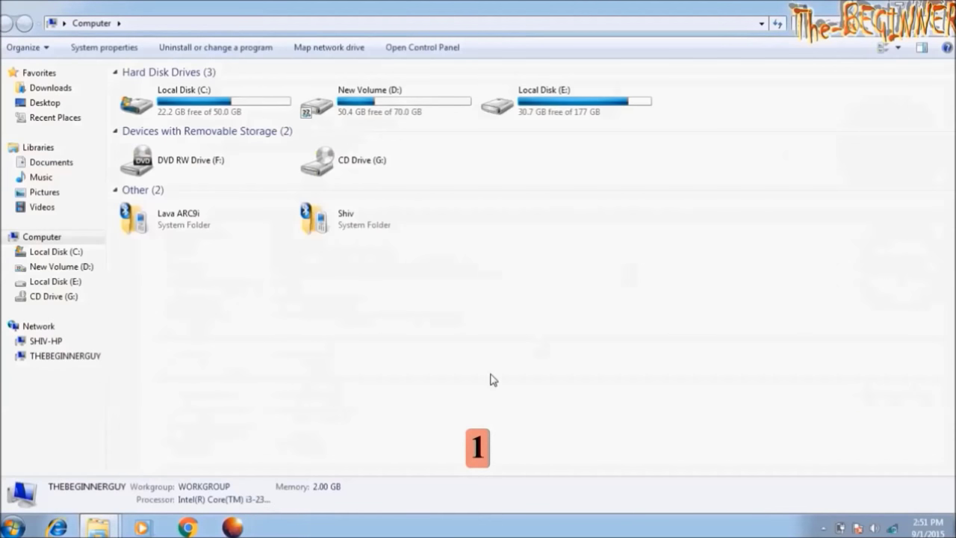
# Confirm network discovery and file sharing are on in advanced sharing settings.
pyautogui.click(826, 517)
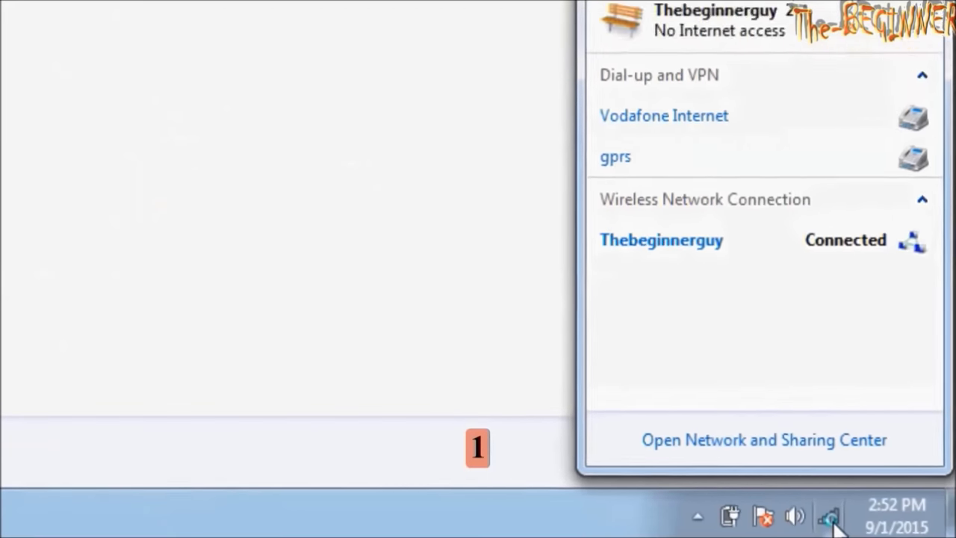
pyautogui.click(803, 440)
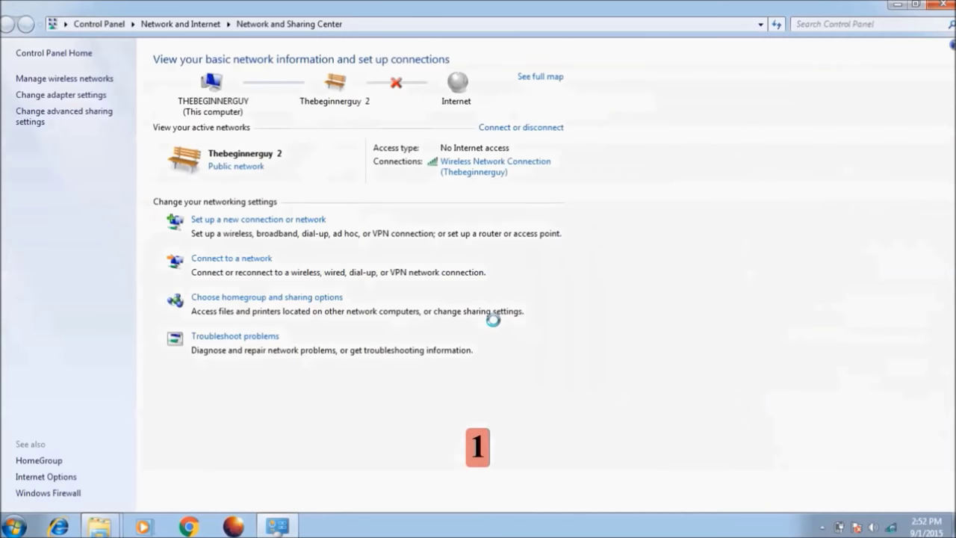
pyautogui.click(98, 118)
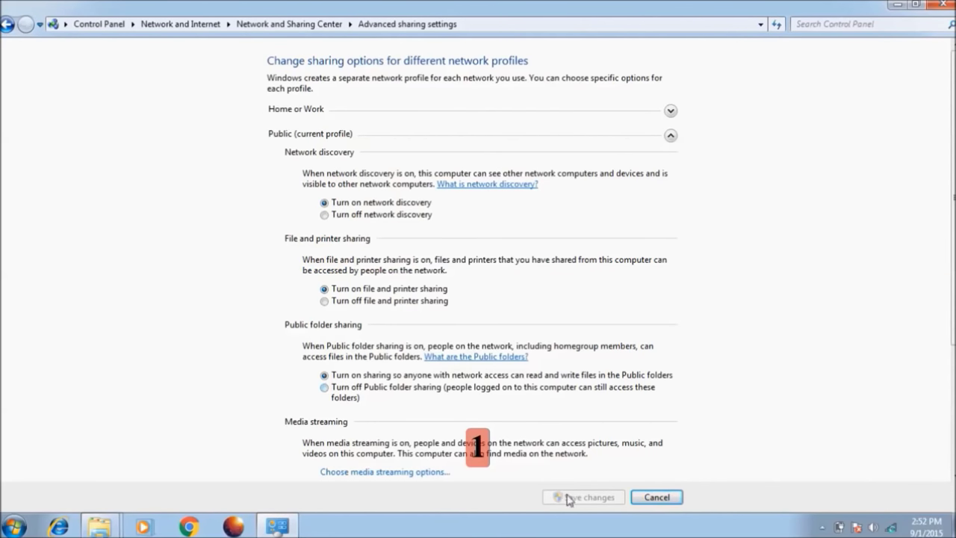
pyautogui.click(939, 4)
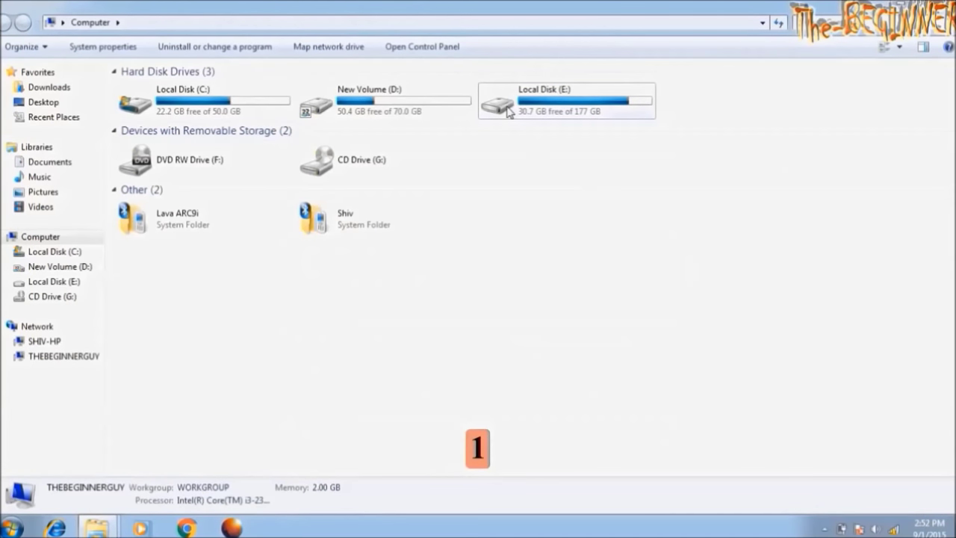
# Share Local Disk (E:) as E through Advanced Sharing.
pyautogui.click(507, 106)
pyautogui.rightClick(507, 106)
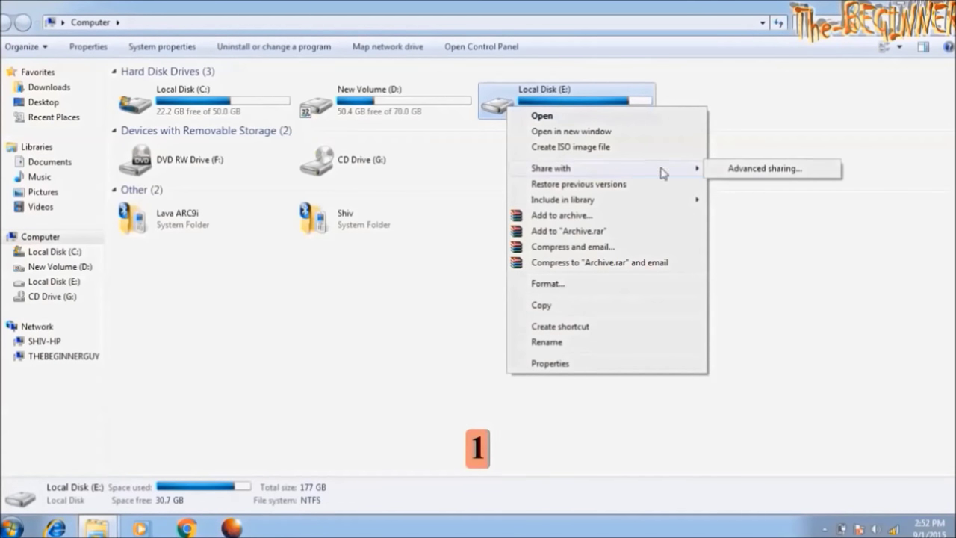
pyautogui.click(747, 168)
pyautogui.click(761, 369)
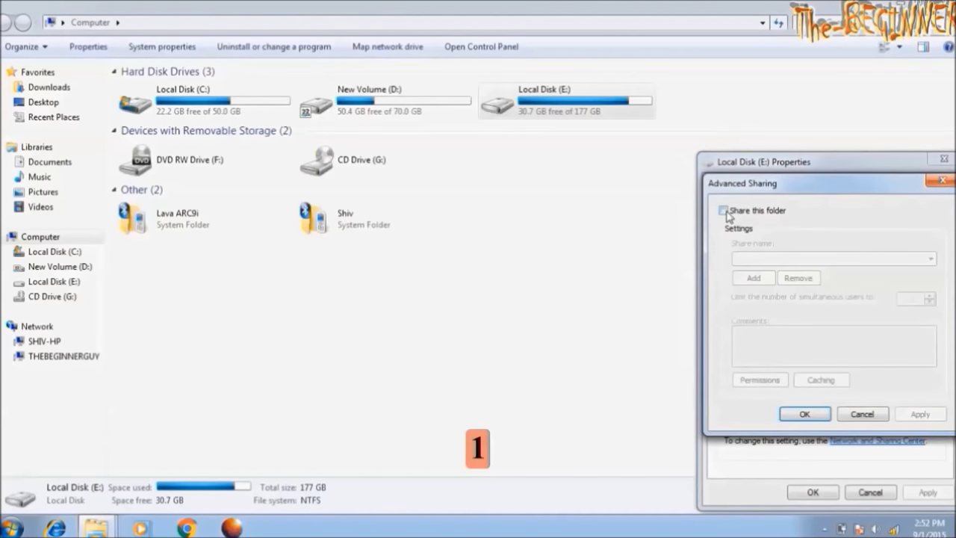
pyautogui.click(724, 210)
pyautogui.click(915, 413)
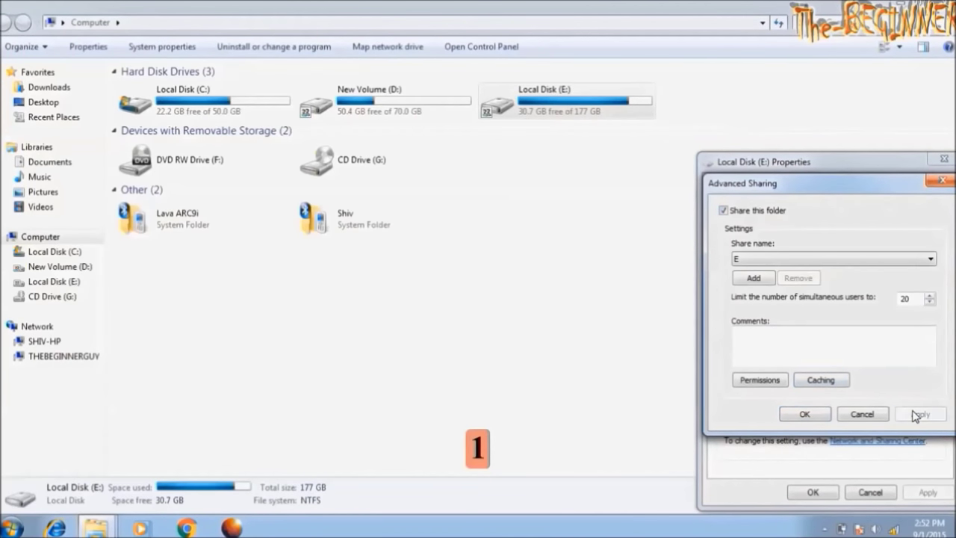
pyautogui.click(820, 416)
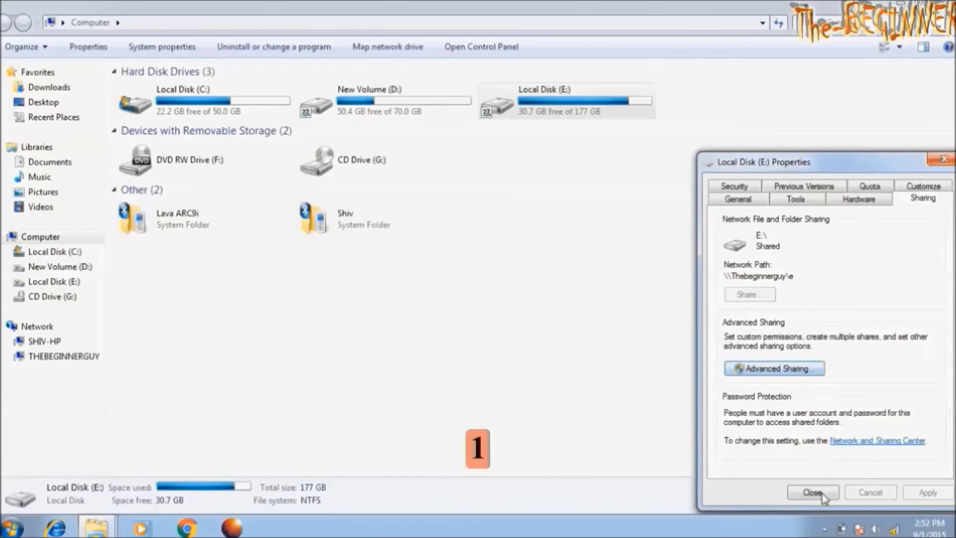
pyautogui.click(812, 492)
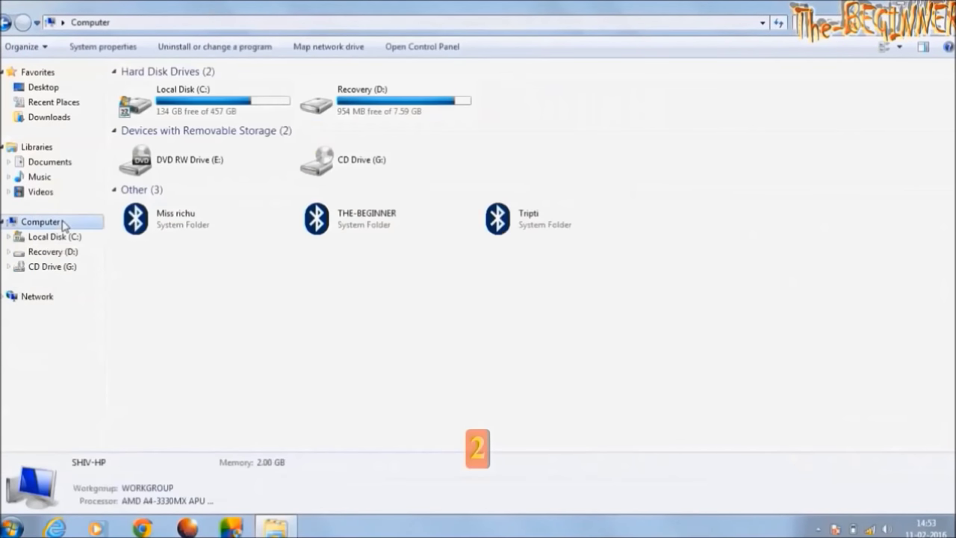
# From the second computer's Network view, open THEBEGINNERGUY, triggering a network password prompt.
pyautogui.click(163, 109)
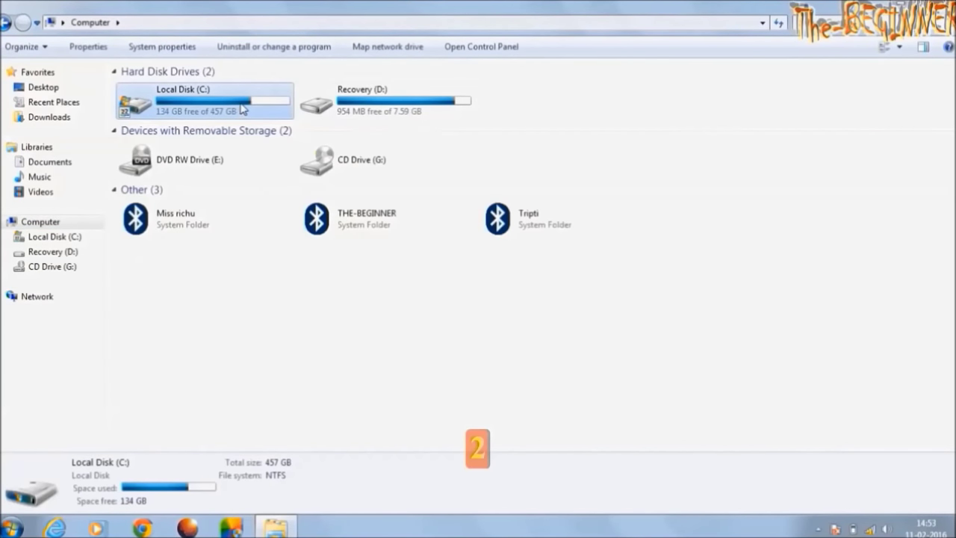
pyautogui.click(49, 299)
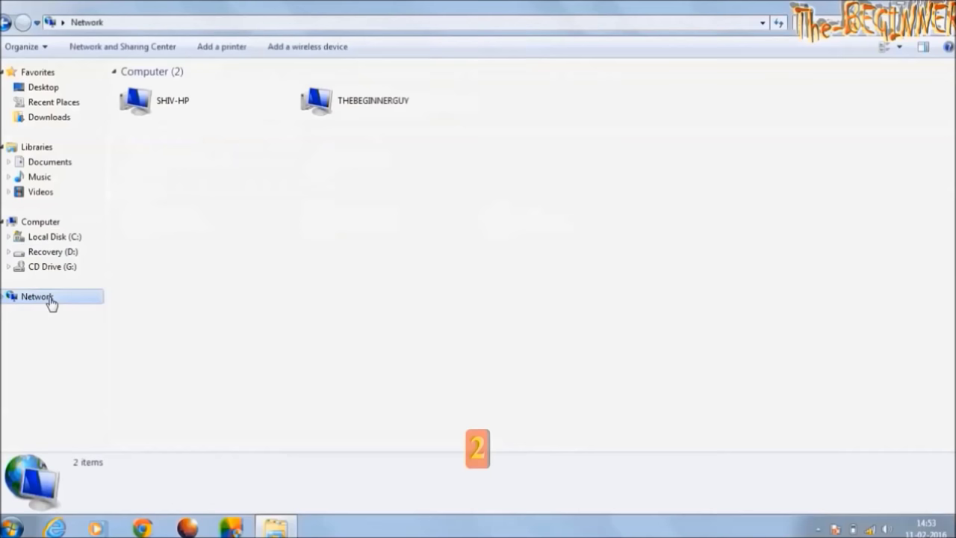
pyautogui.click(321, 105)
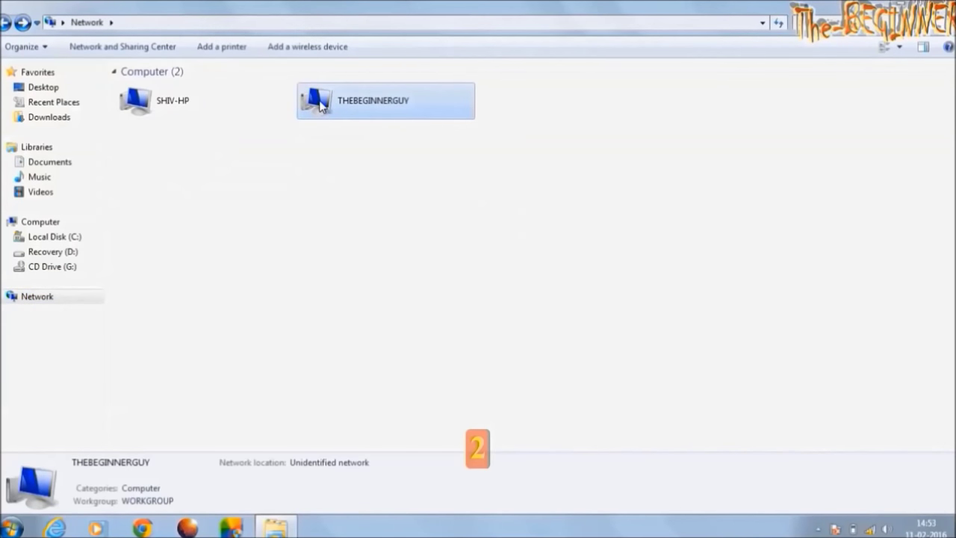
pyautogui.doubleClick(322, 105)
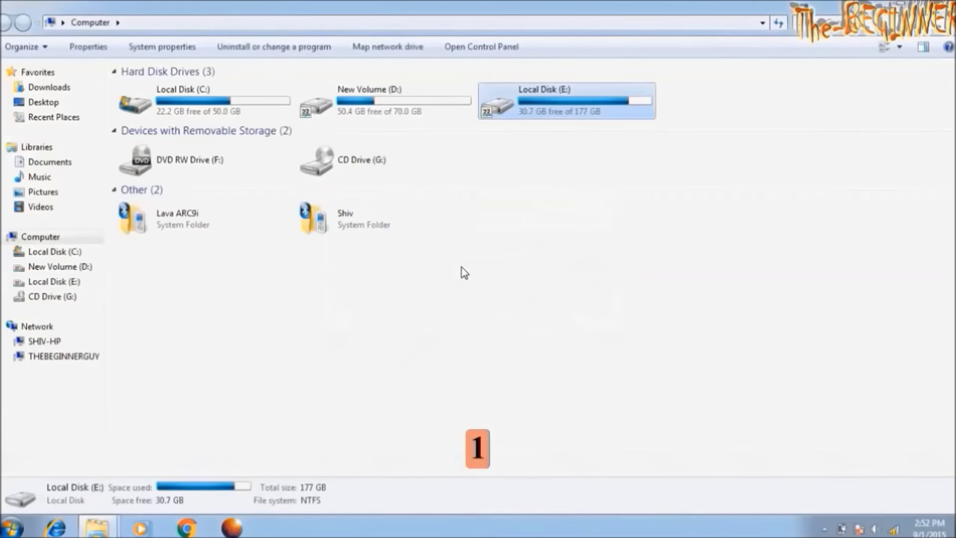
pyautogui.click(12, 527)
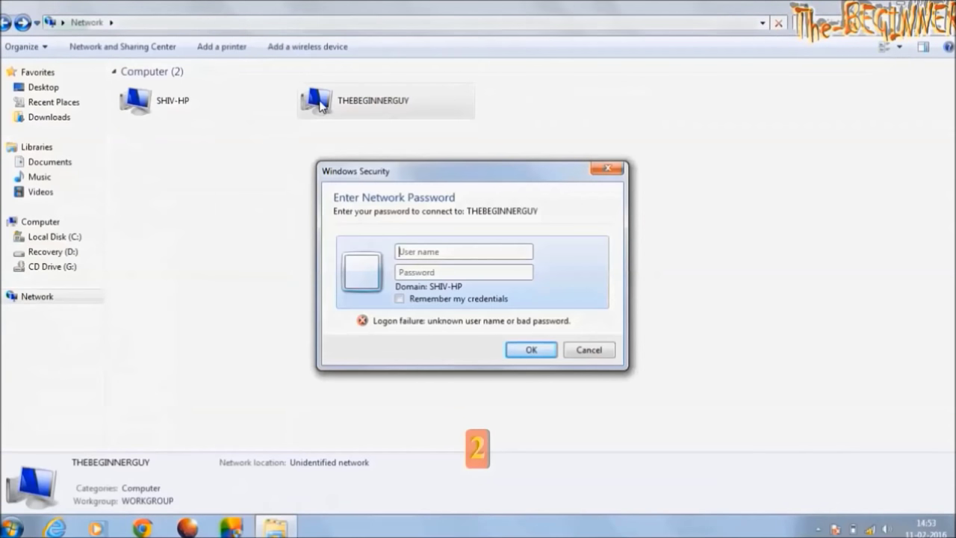
# Enter the user name and password for THEBEGINNERGUY to reach its d, e and Users shares.
pyautogui.write('hi')
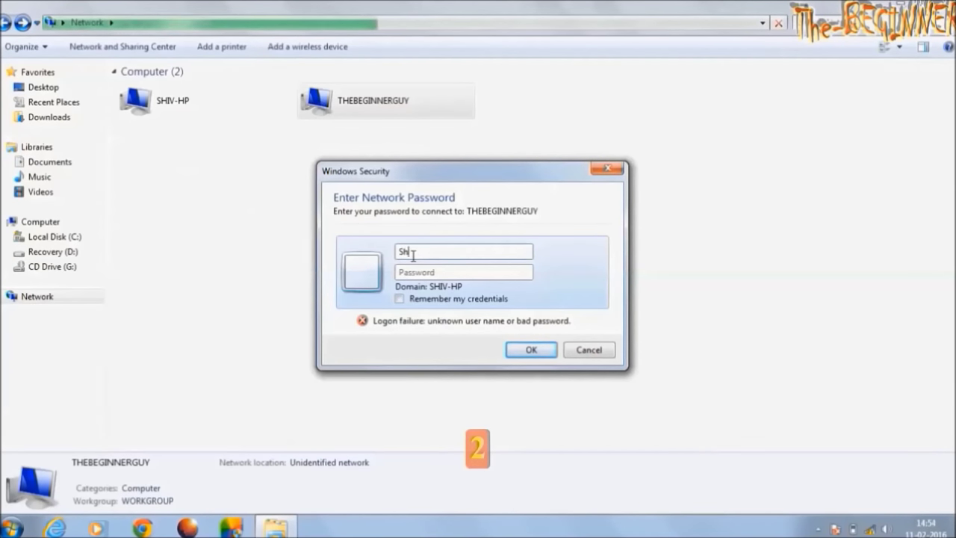
pyautogui.write('v')
pyautogui.click(411, 270)
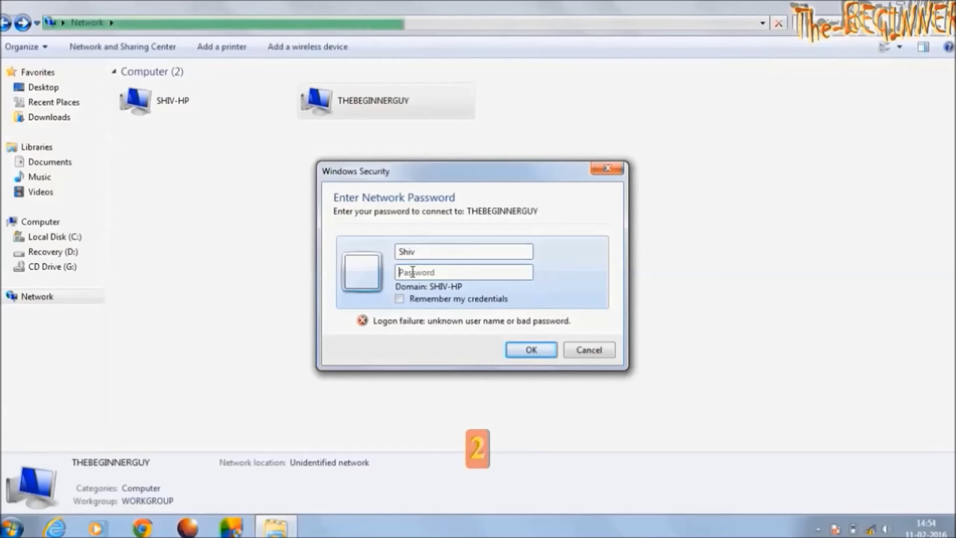
pyautogui.write('•')
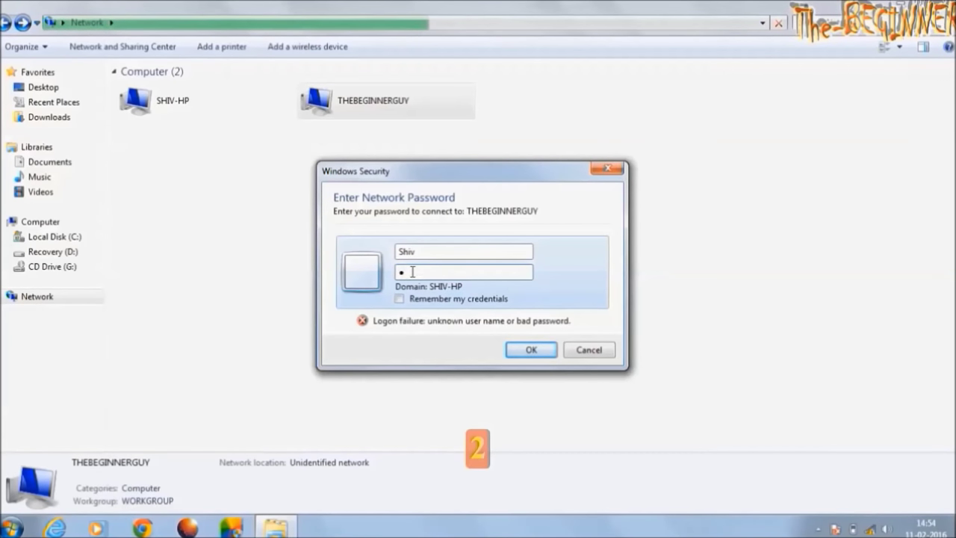
pyautogui.write('•••')
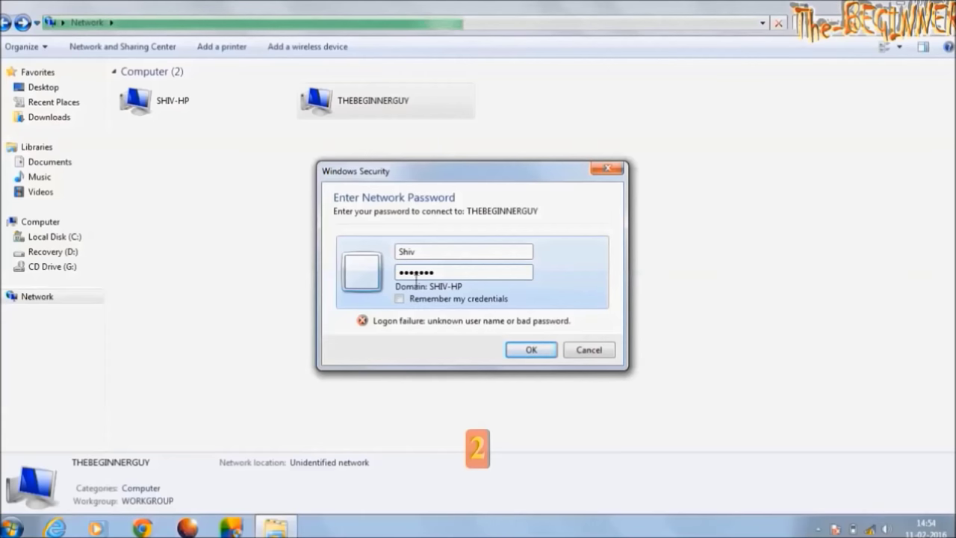
pyautogui.click(516, 350)
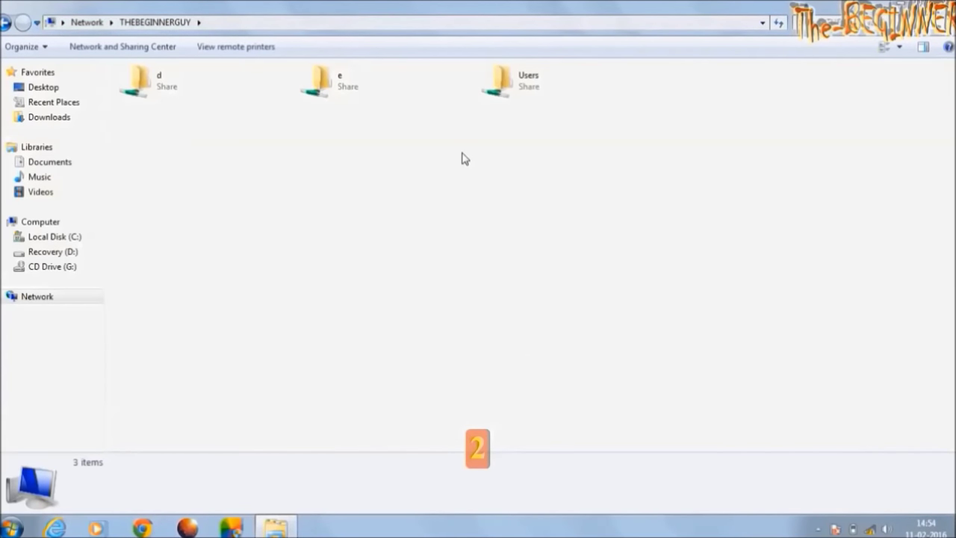
# Copy the 12.6 MB MP4 video from THEBEGINNERGUY's New Volume (D:) share onto the desktop.
pyautogui.doubleClick(177, 75)
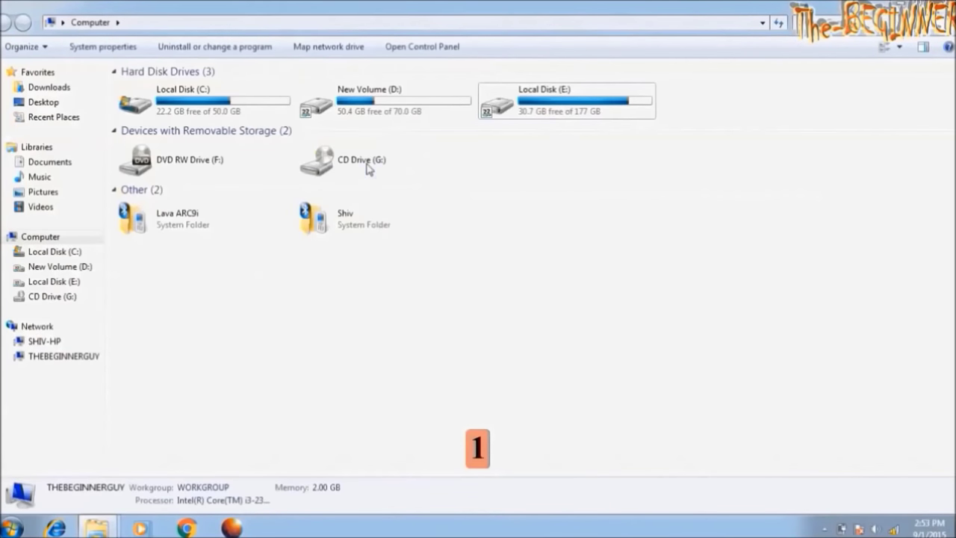
pyautogui.doubleClick(350, 100)
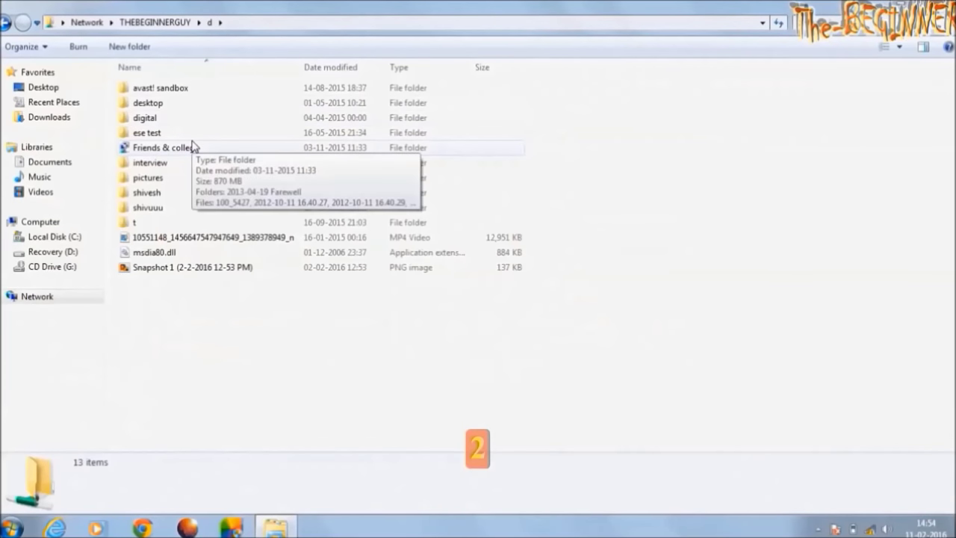
pyautogui.rightClick(175, 239)
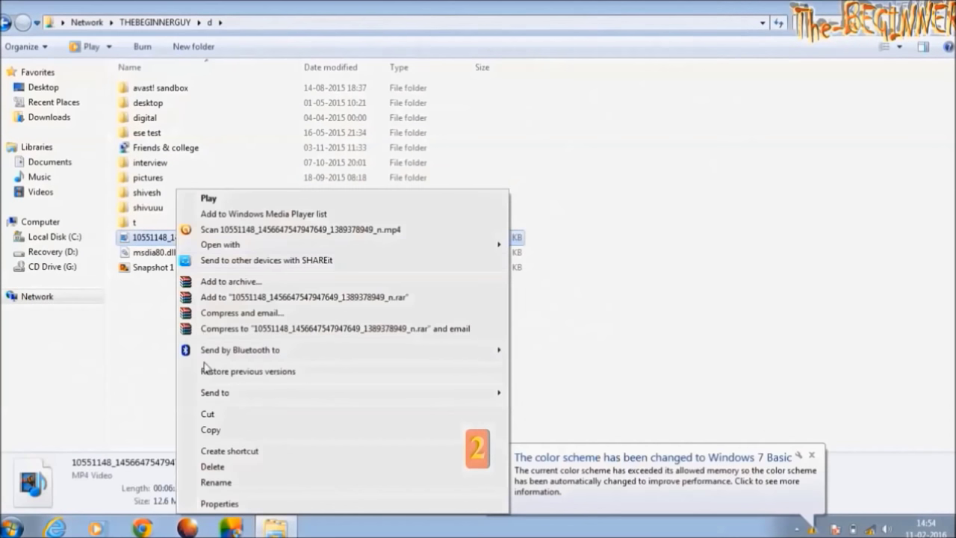
pyautogui.click(212, 432)
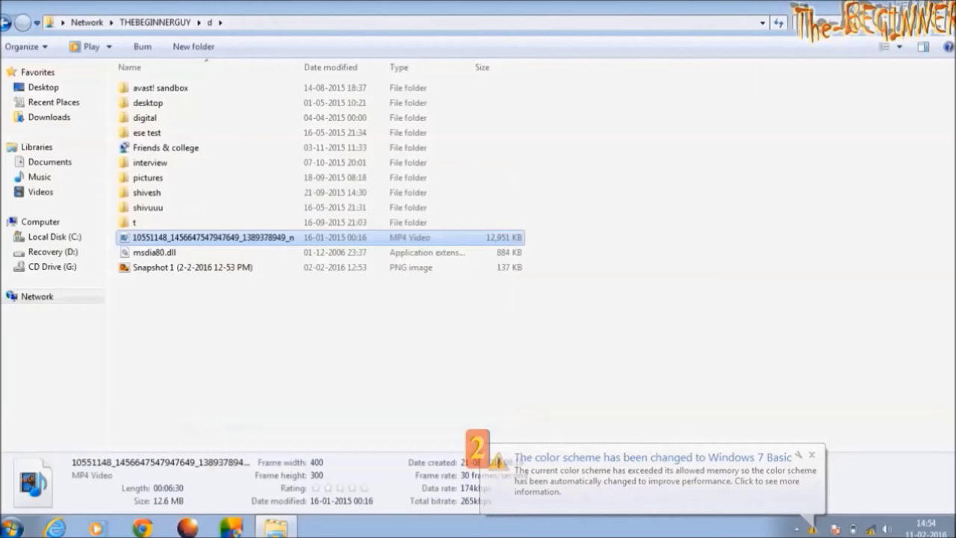
pyautogui.press('super+d')
pyautogui.rightClick(416, 114)
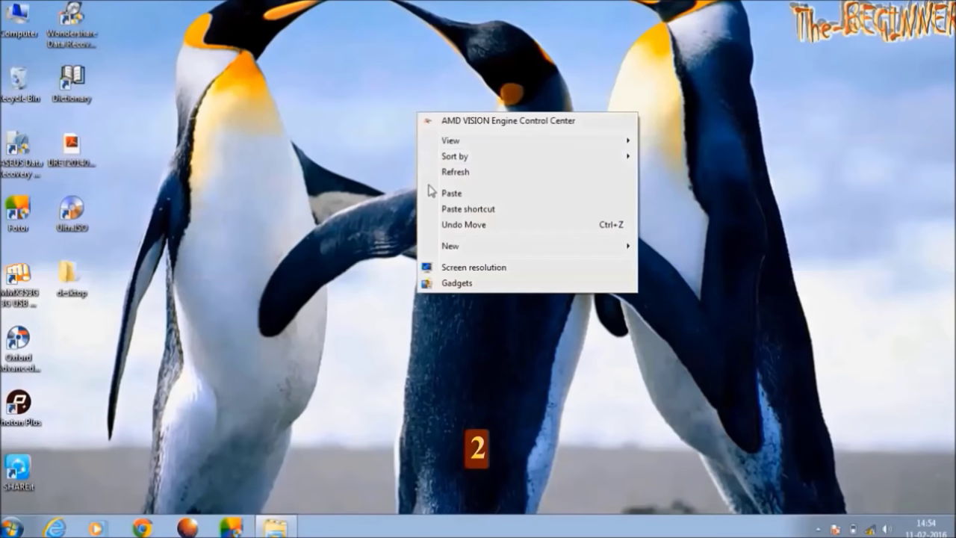
pyautogui.click(441, 193)
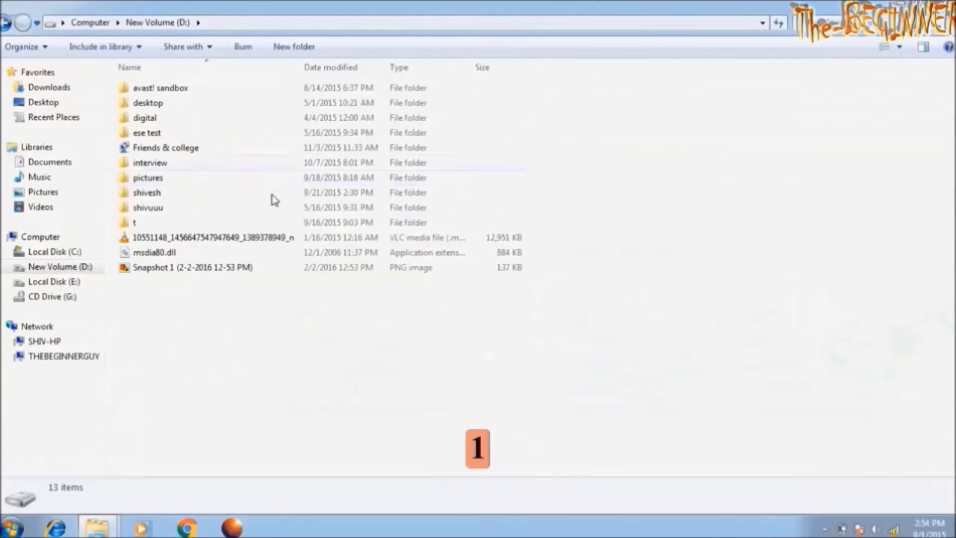
# Sign in to SHIV-HP from Network with its user name and password, then open its c share.
pyautogui.click(26, 327)
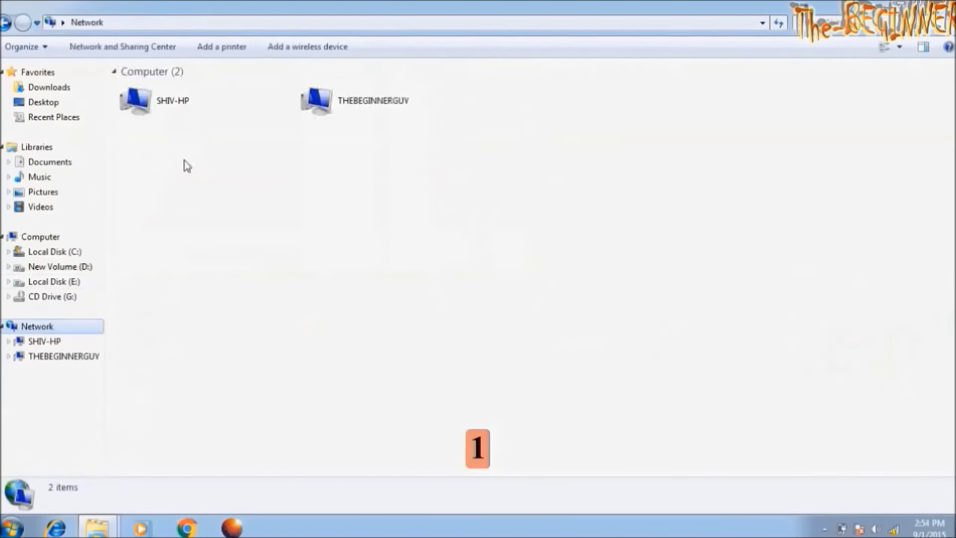
pyautogui.click(171, 104)
pyautogui.doubleClick(171, 105)
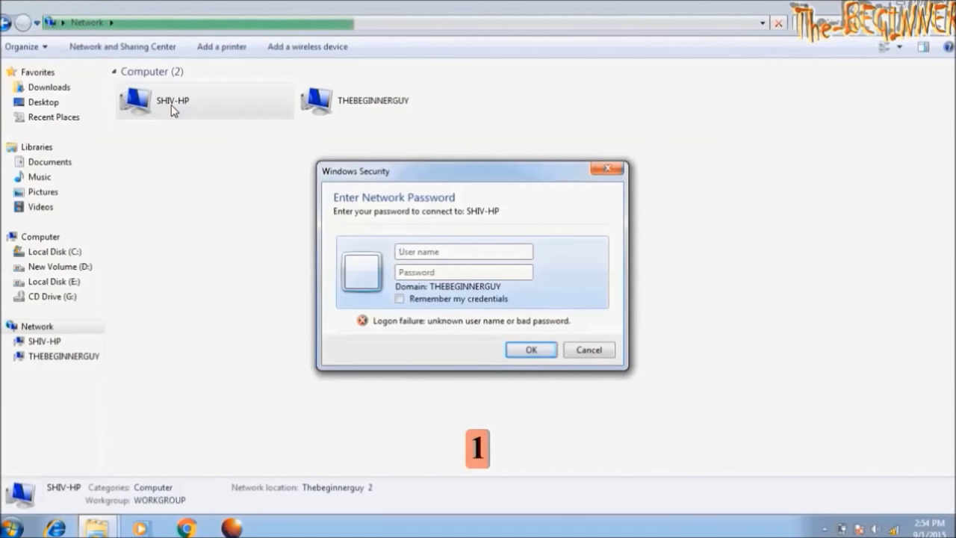
pyautogui.write('Shiv')
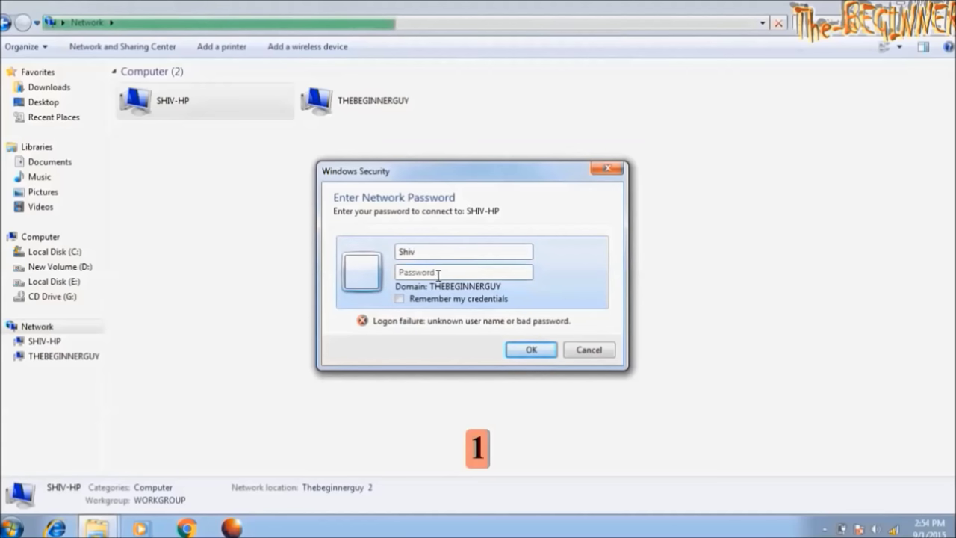
pyautogui.click(439, 272)
pyautogui.write('*****')
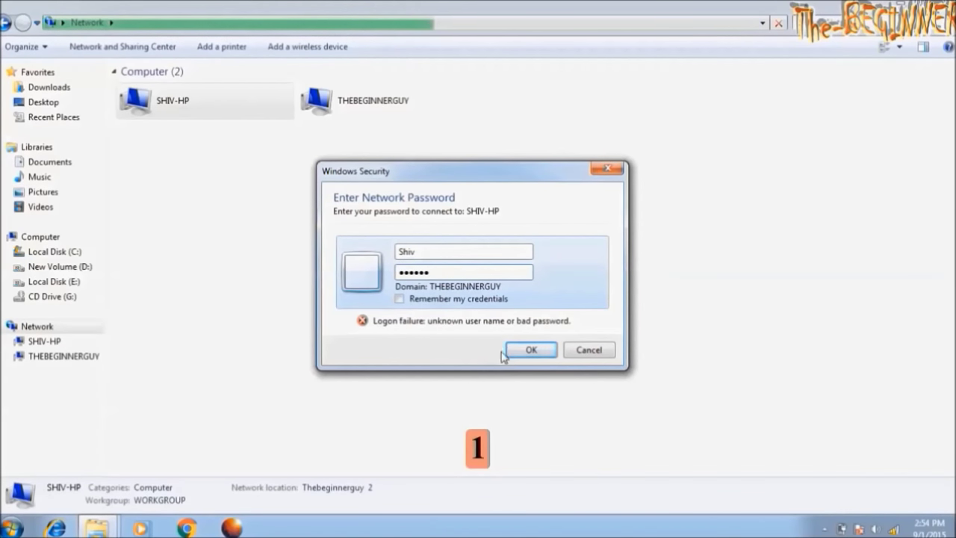
pyautogui.click(530, 351)
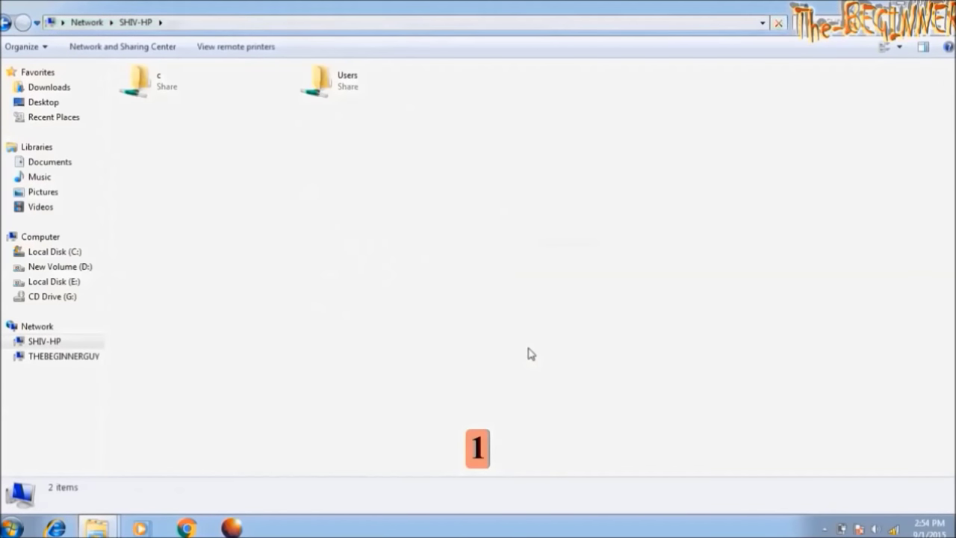
pyautogui.doubleClick(187, 88)
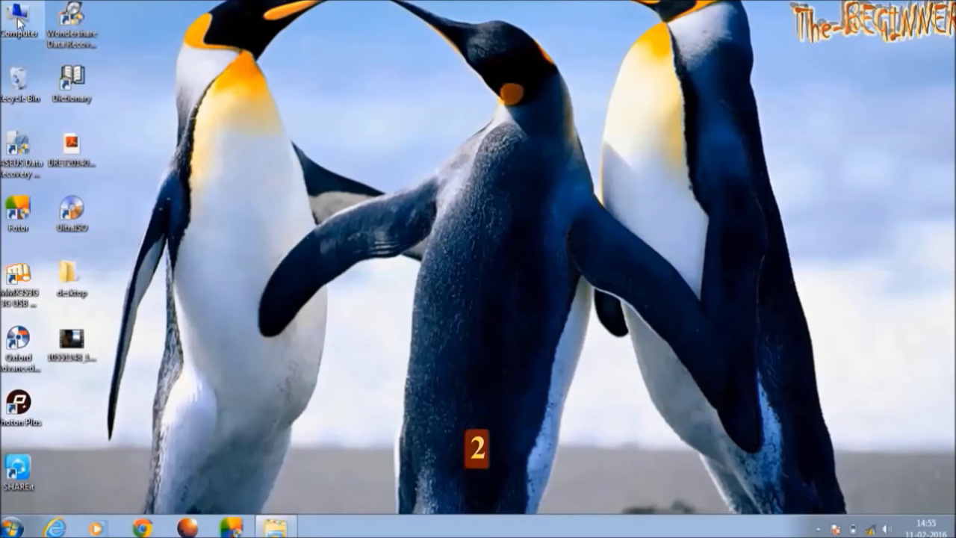
# Browse SHIV-HP's c share to the PerfLogs > computer > mp3 folder.
pyautogui.doubleClick(18, 22)
pyautogui.doubleClick(187, 82)
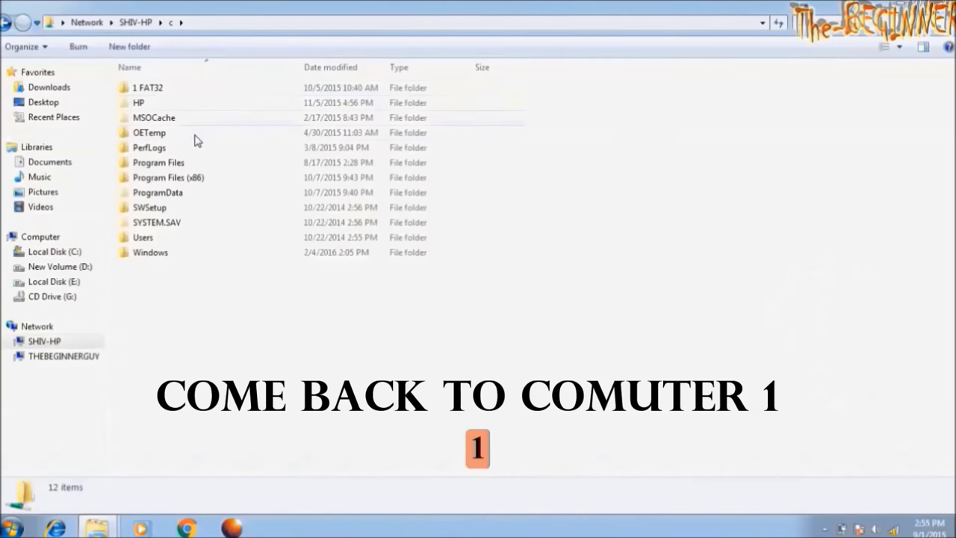
pyautogui.doubleClick(193, 149)
pyautogui.click(171, 109)
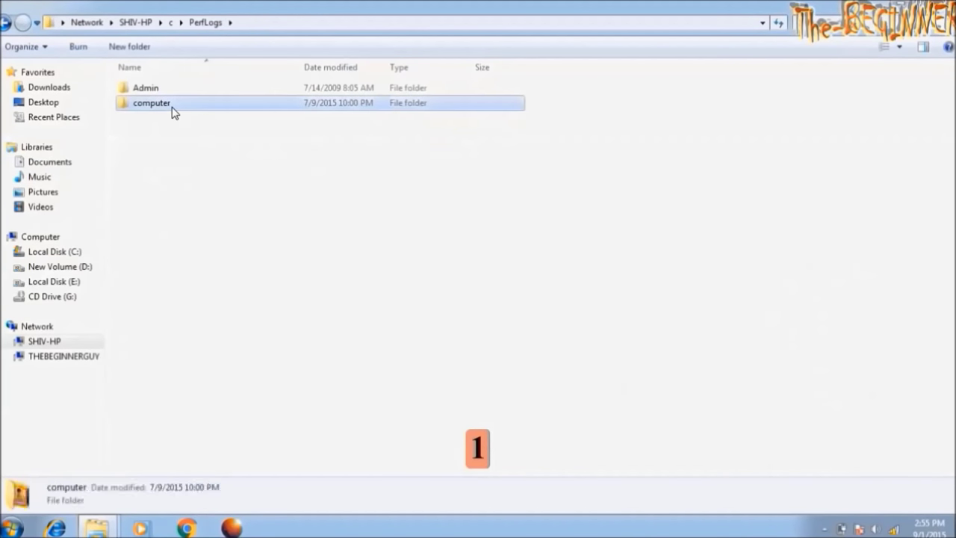
pyautogui.doubleClick(172, 109)
pyautogui.click(172, 121)
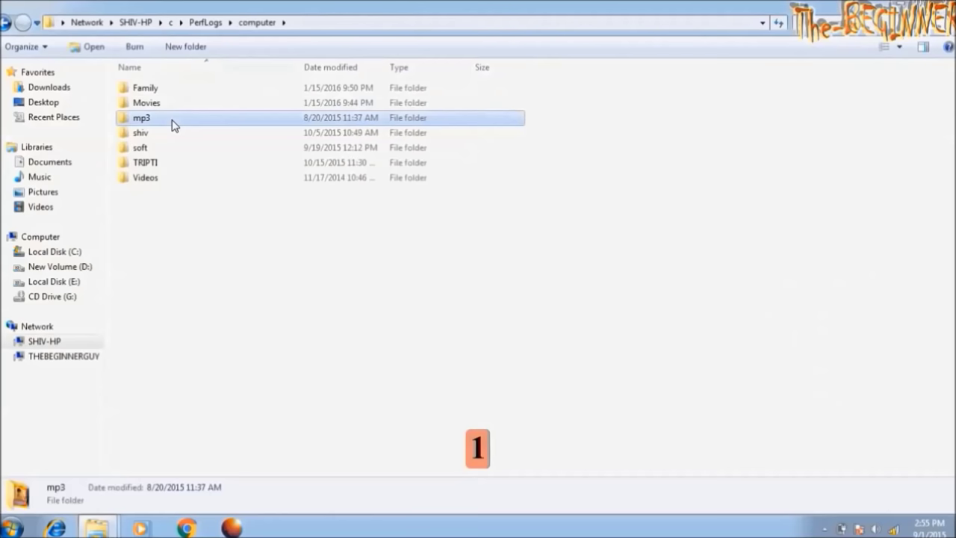
pyautogui.doubleClick(171, 121)
# Copy the Jab Tak Hai Jaan song and paste it onto the desktop.
pyautogui.click(172, 119)
pyautogui.rightClick(171, 119)
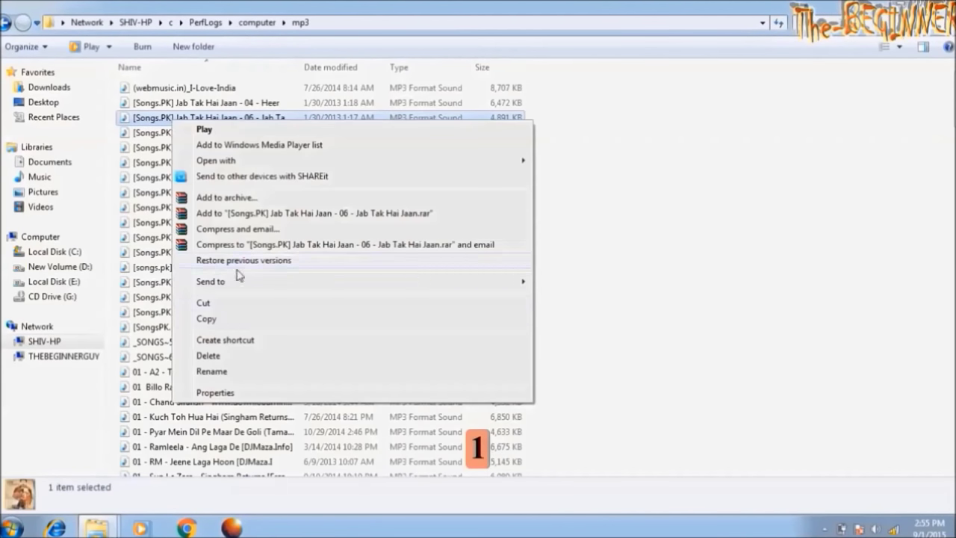
pyautogui.click(207, 318)
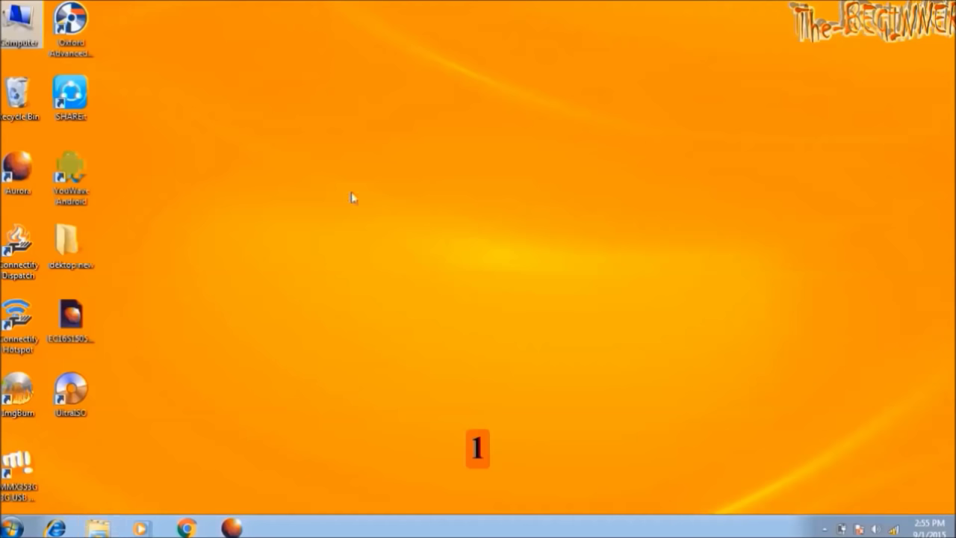
pyautogui.rightClick(352, 193)
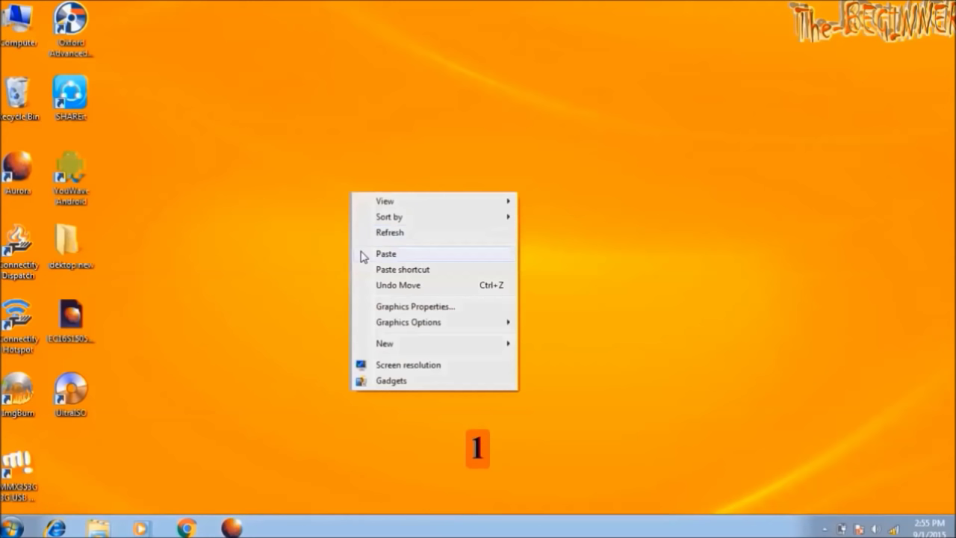
pyautogui.click(362, 254)
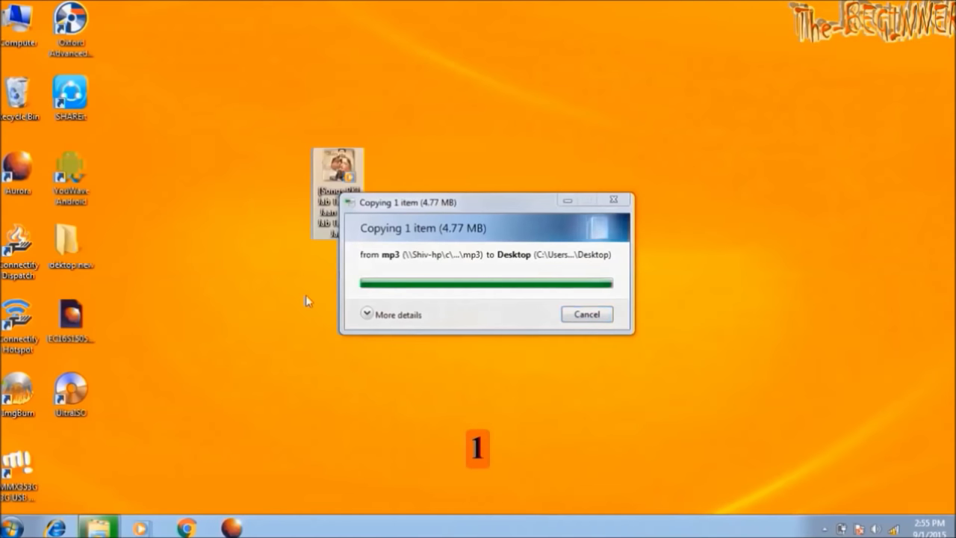
pyautogui.click(13, 527)
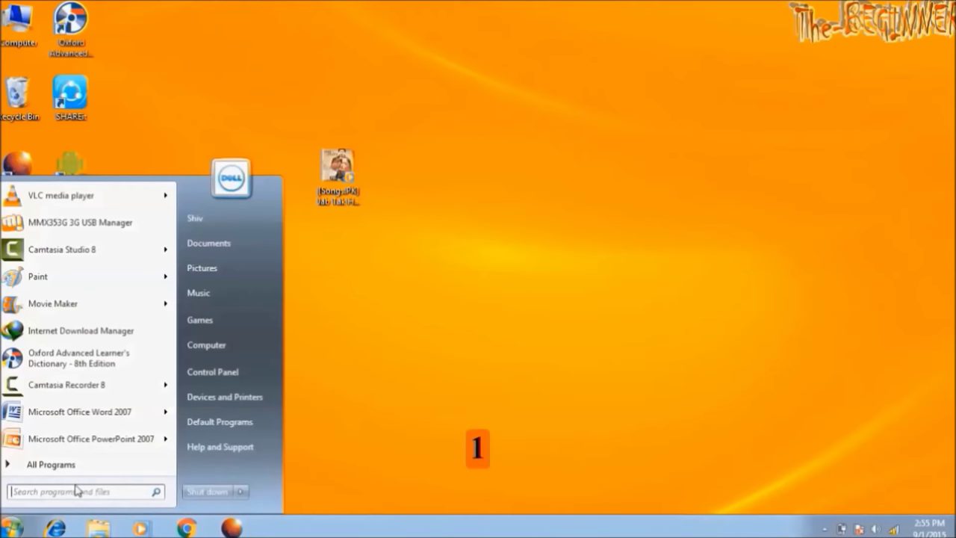
# Launch Command Prompt by searching cmd in the Start menu.
pyautogui.click(75, 492)
pyautogui.write('cmd')
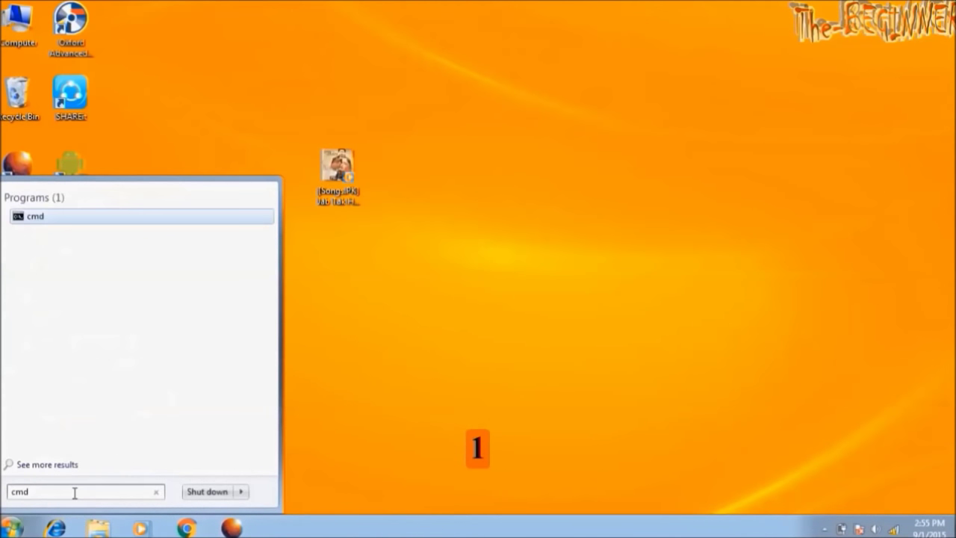
pyautogui.press('Return')
pyautogui.moveTo(213, 114); pyautogui.dragTo(324, 181)
pyautogui.write('ping')
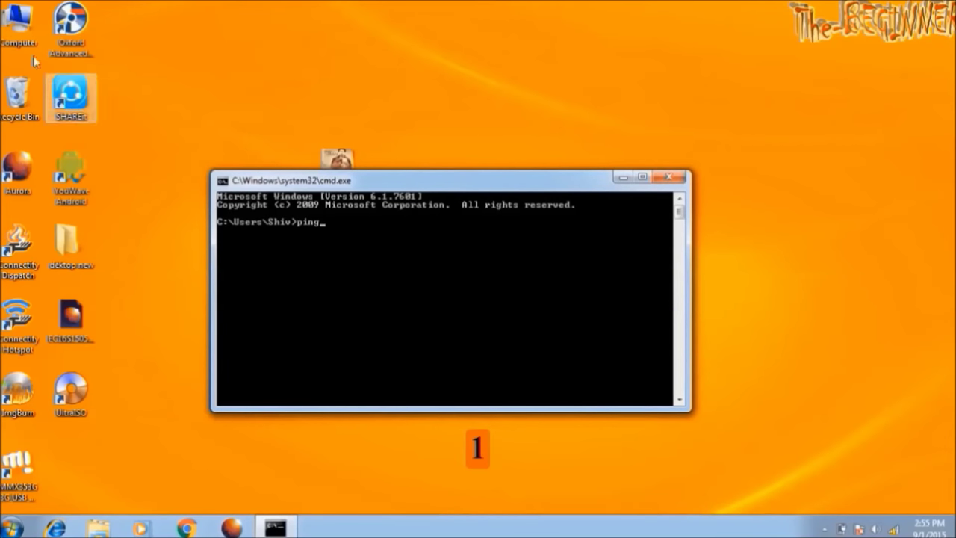
# Ping shiv-hp from Command Prompt to confirm the ad hoc connection.
pyautogui.doubleClick(18, 21)
pyautogui.click(62, 327)
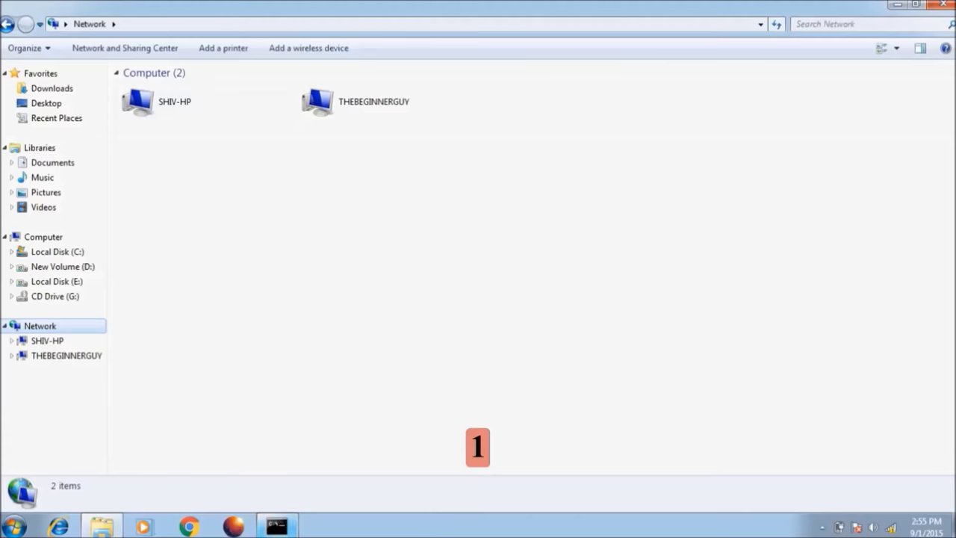
pyautogui.click(276, 526)
pyautogui.write('shi')
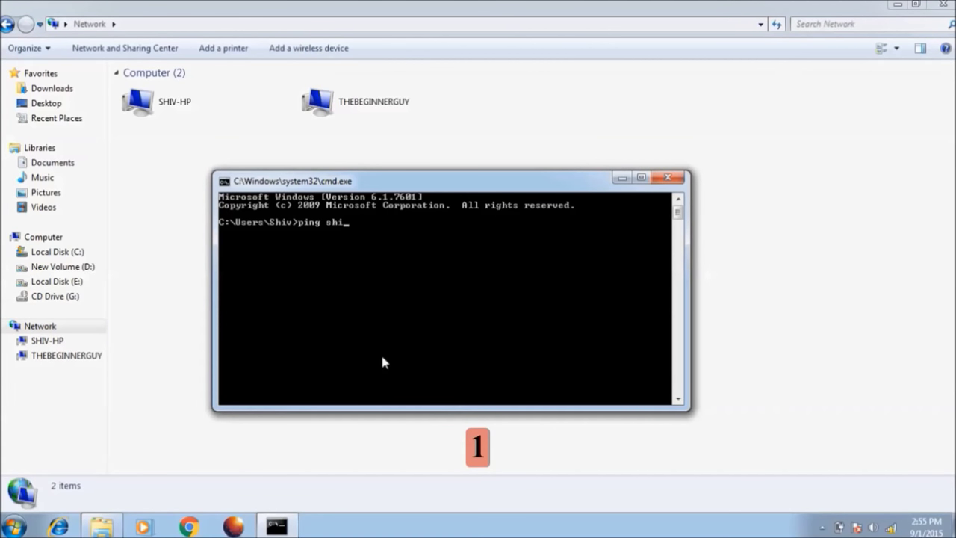
pyautogui.write('v-hp')
pyautogui.press('Return')
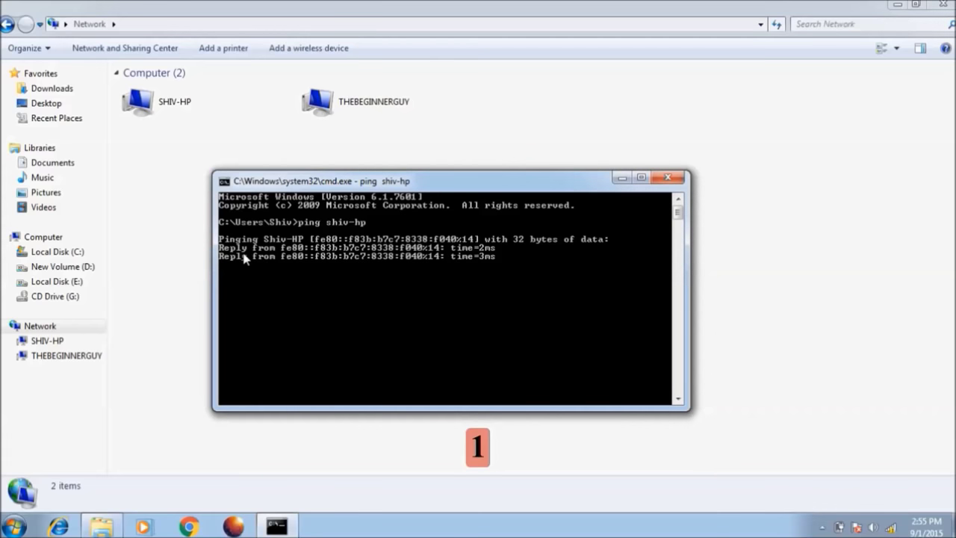